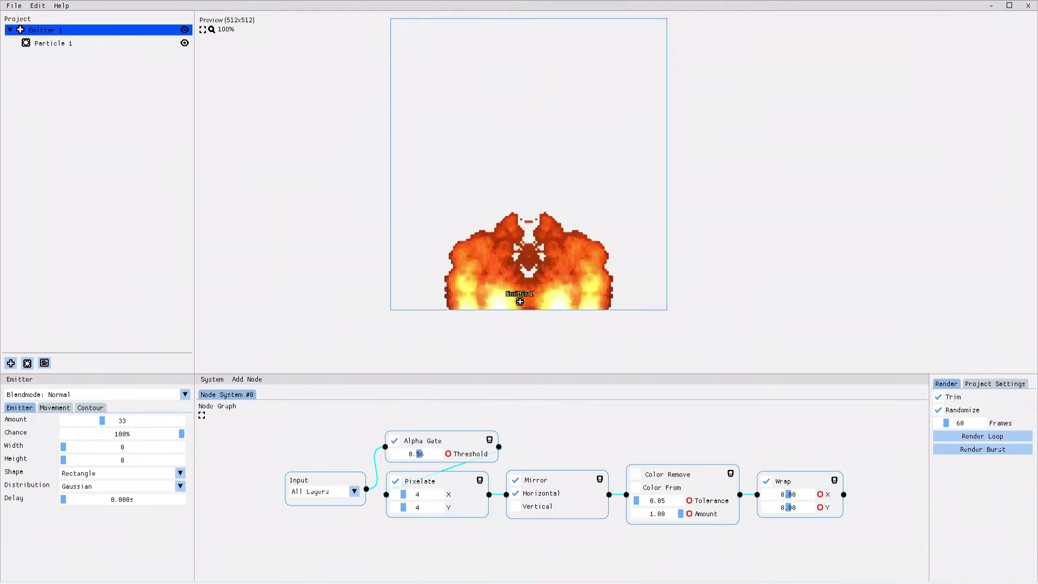
Start a new blank project, discarding the current fire effect.
left_click(13, 6)
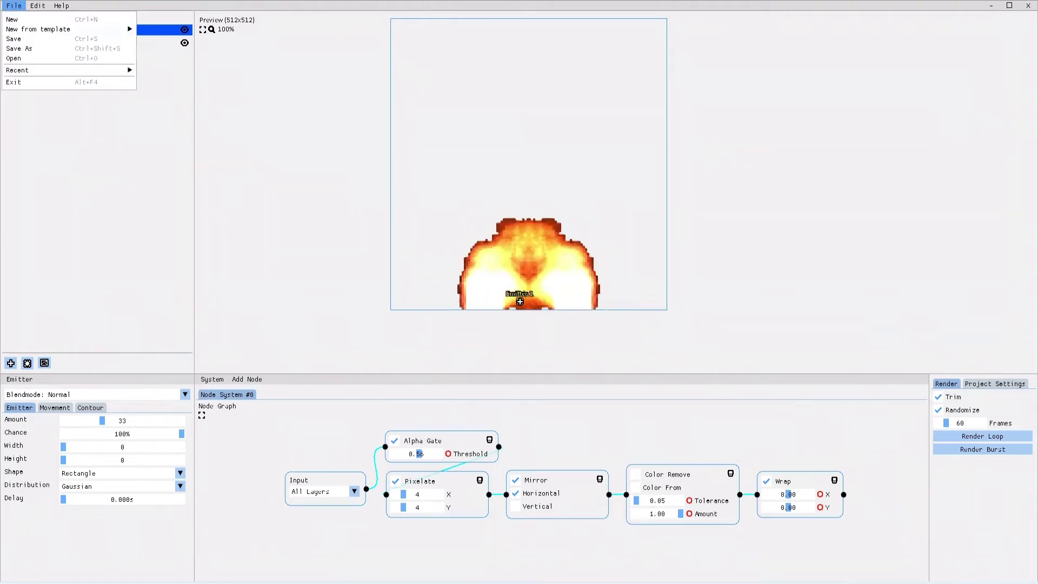
left_click(12, 19)
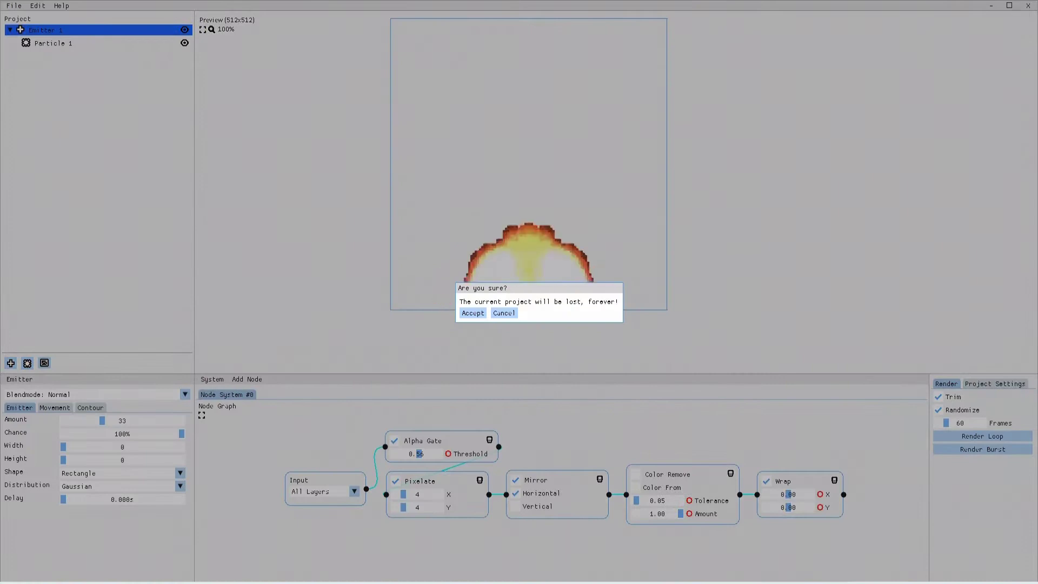
left_click(473, 313)
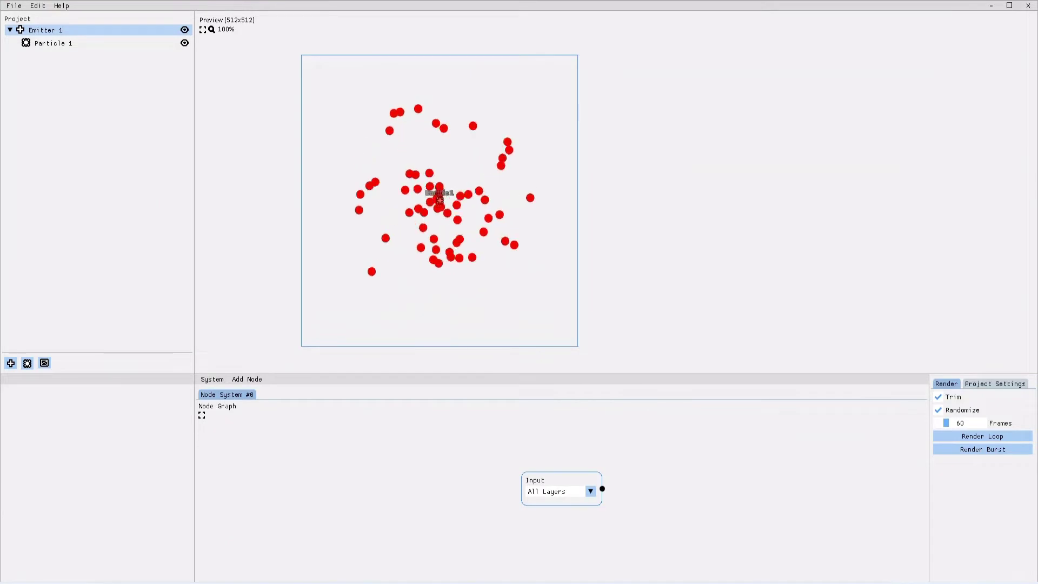
Examine the settings of Emitter 1 and Particle 1 by alternating between the two elements.
left_click(50, 43)
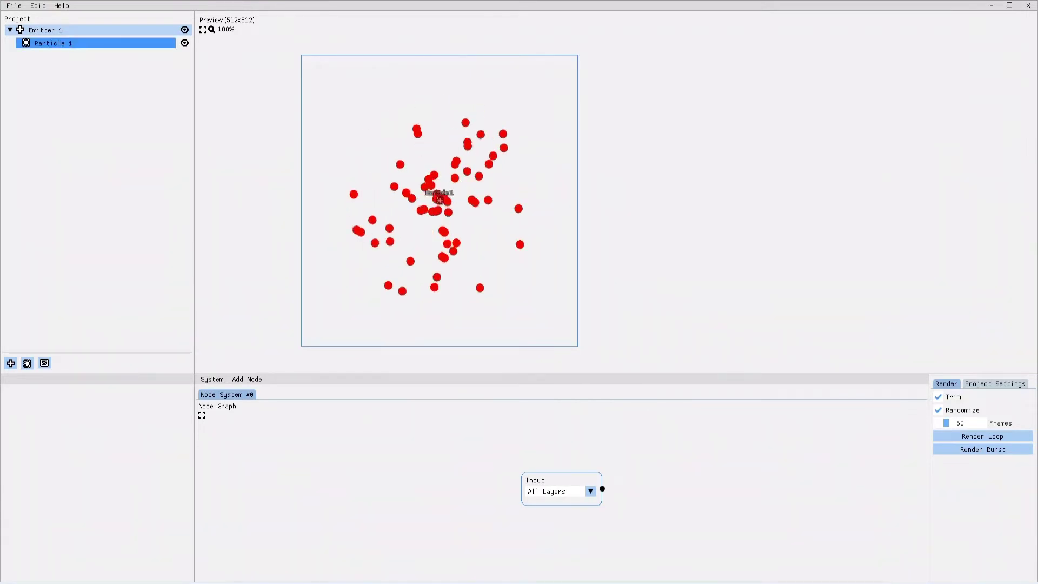
left_click(50, 30)
left_click(53, 43)
left_click(49, 30)
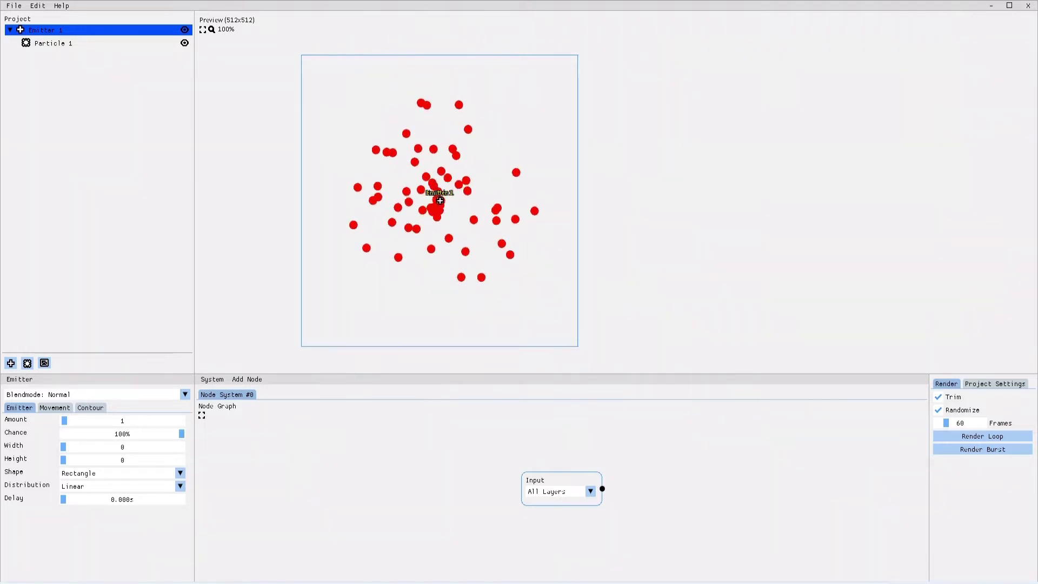
left_click(50, 44)
left_click(43, 30)
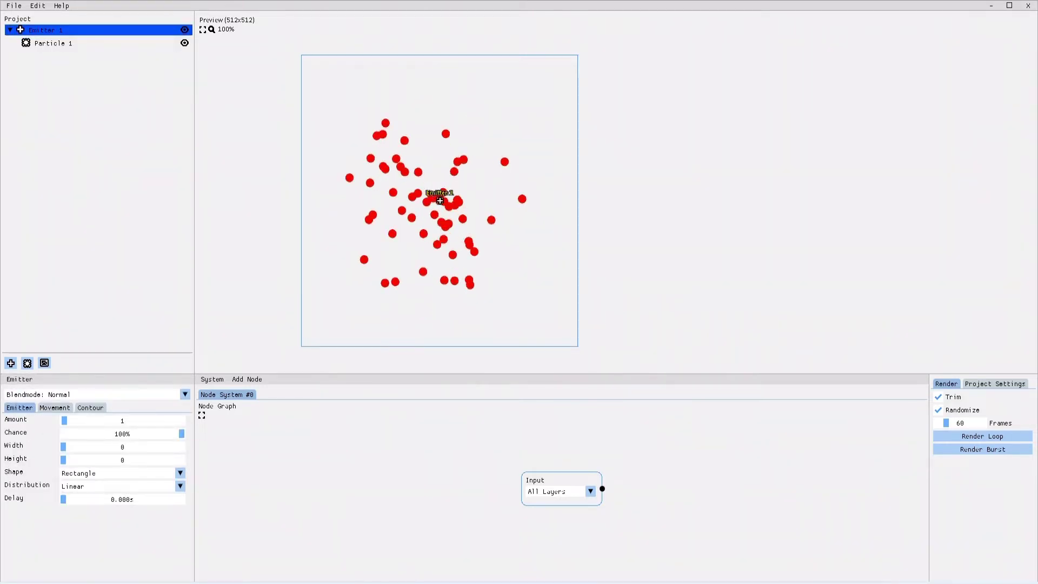
Add a new particle to Emitter 1, and delete that particle again.
left_click(27, 363)
left_click(57, 43)
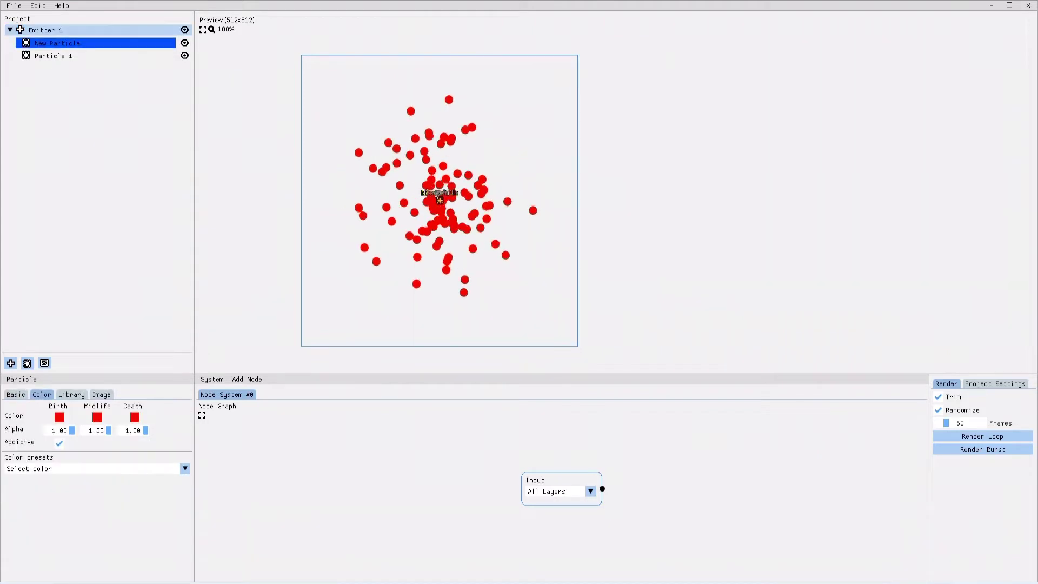
key("Delete")
left_click(500, 313)
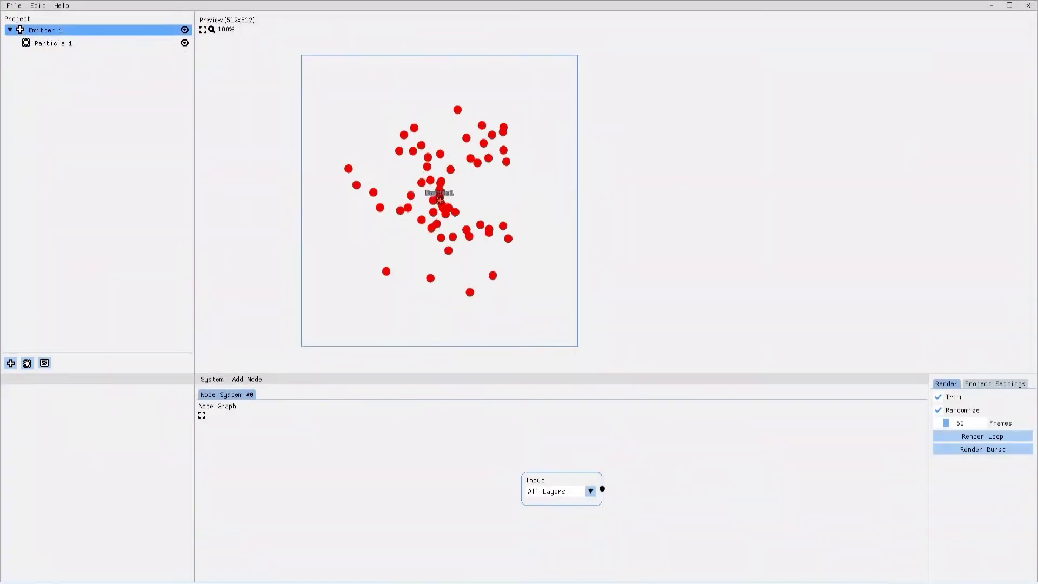
Move Emitter 1 around in the preview and centre it again on the canvas.
left_click(46, 30)
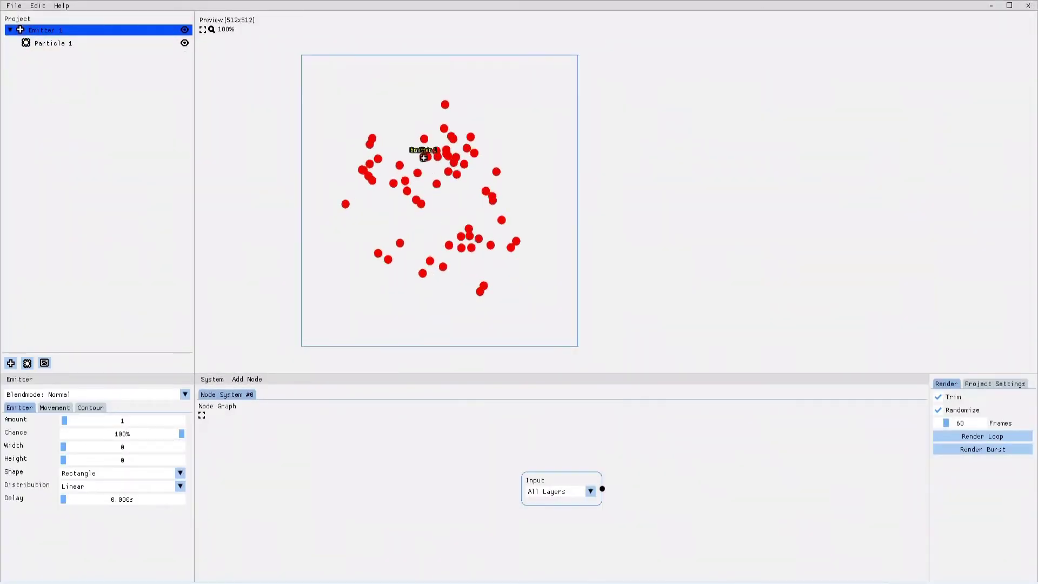
left_click_drag(408, 211, 438, 206)
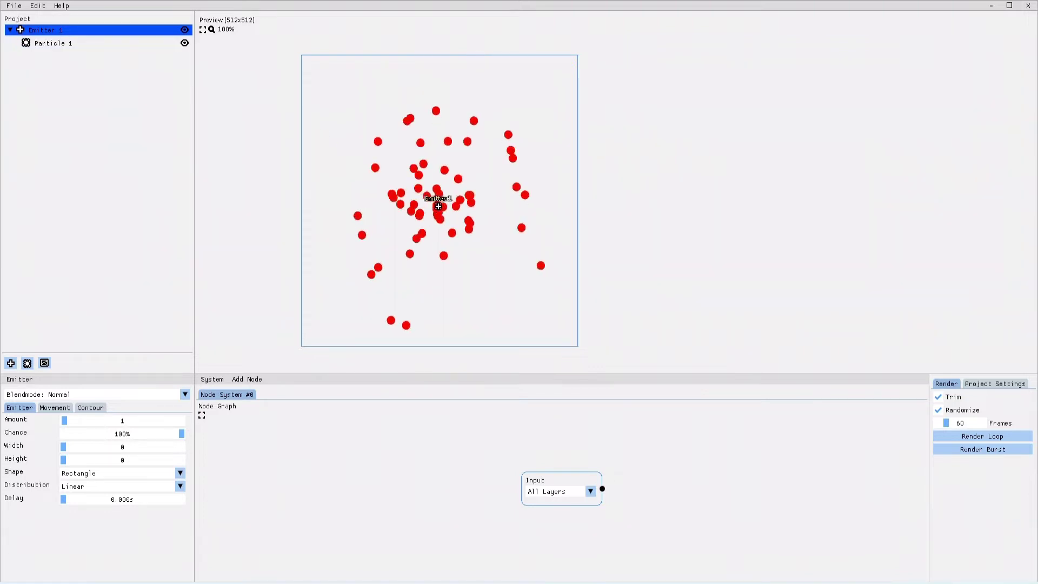
right_click(75, 30)
left_click(103, 56)
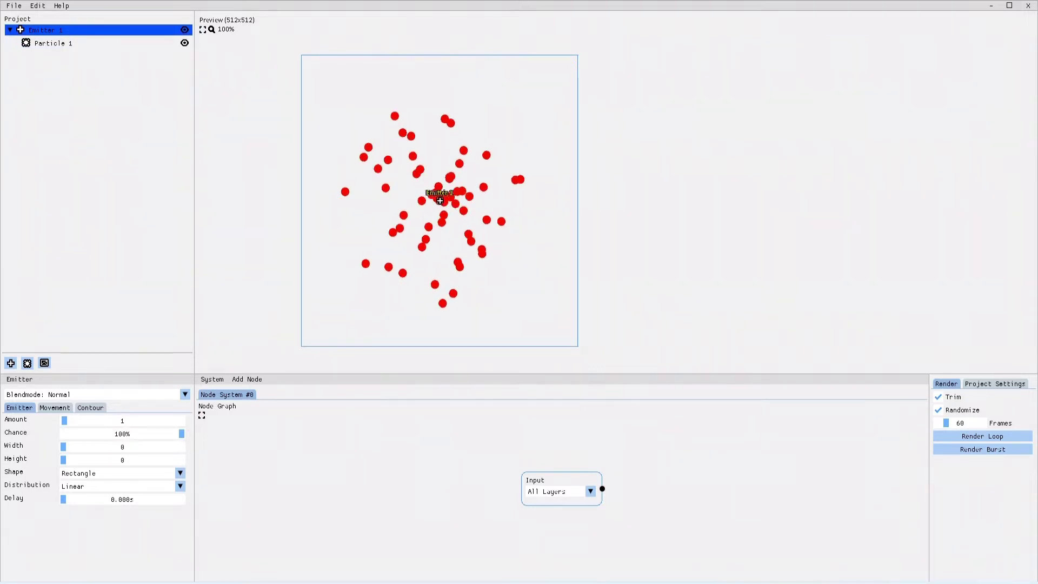
left_click(53, 43)
left_click(46, 31)
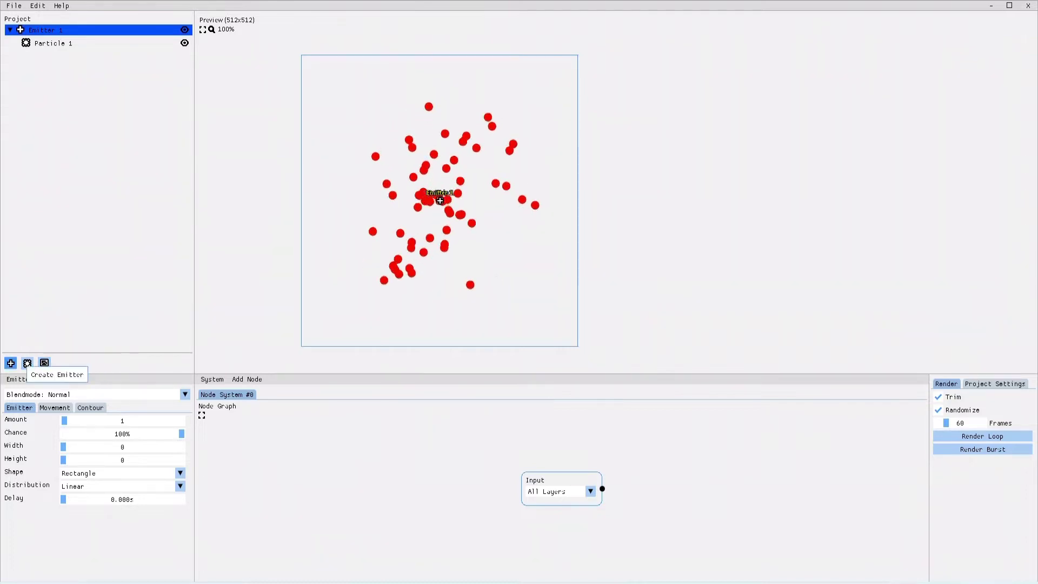
Create a second emitter and add two new particles to Emitter 1.
left_click(11, 363)
left_click(27, 362)
left_click(28, 363)
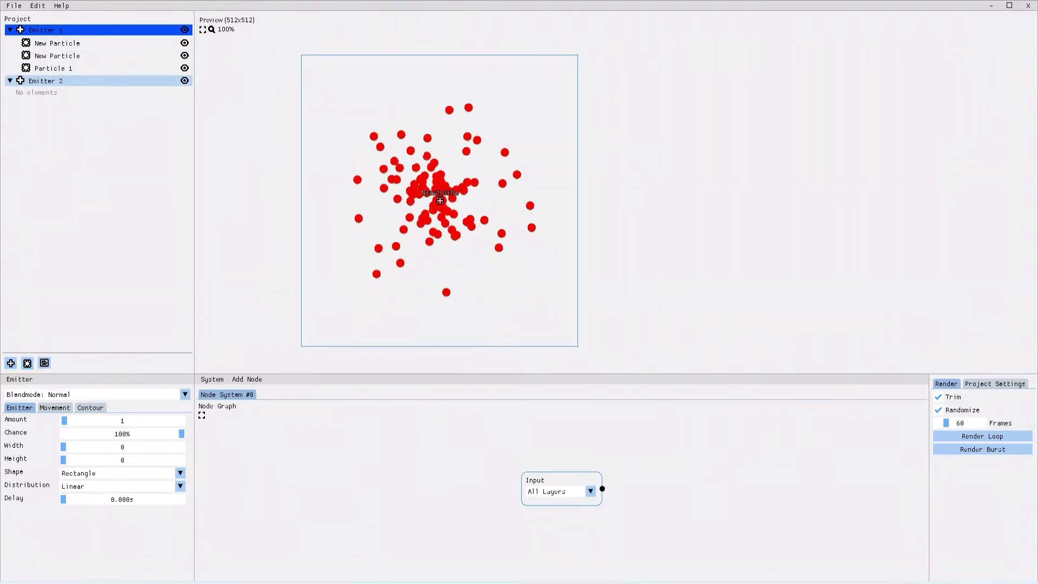
left_click(57, 43)
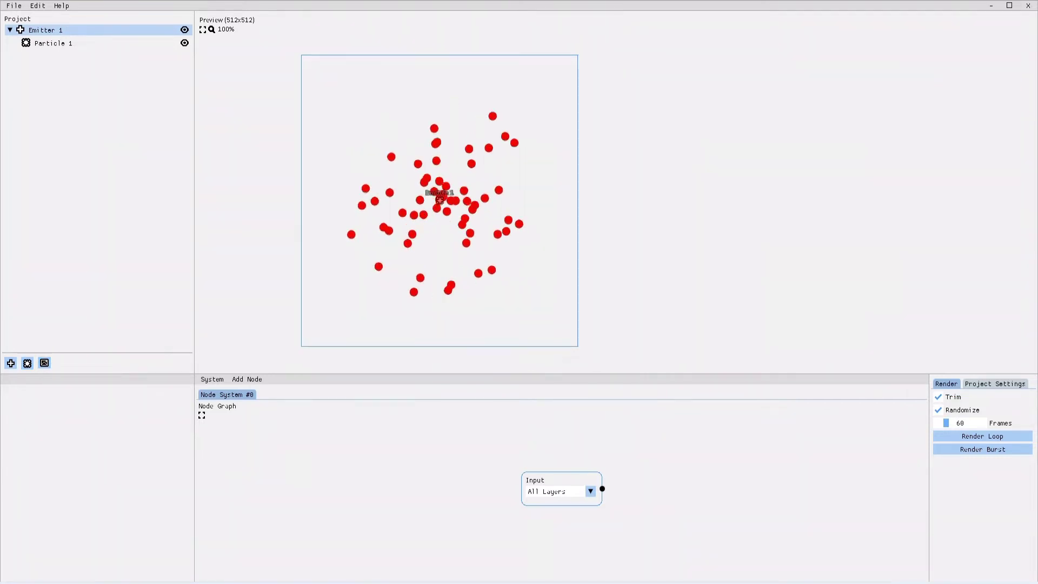
Create a second emitter and move it near the upper-left corner of the preview canvas.
left_click(11, 363)
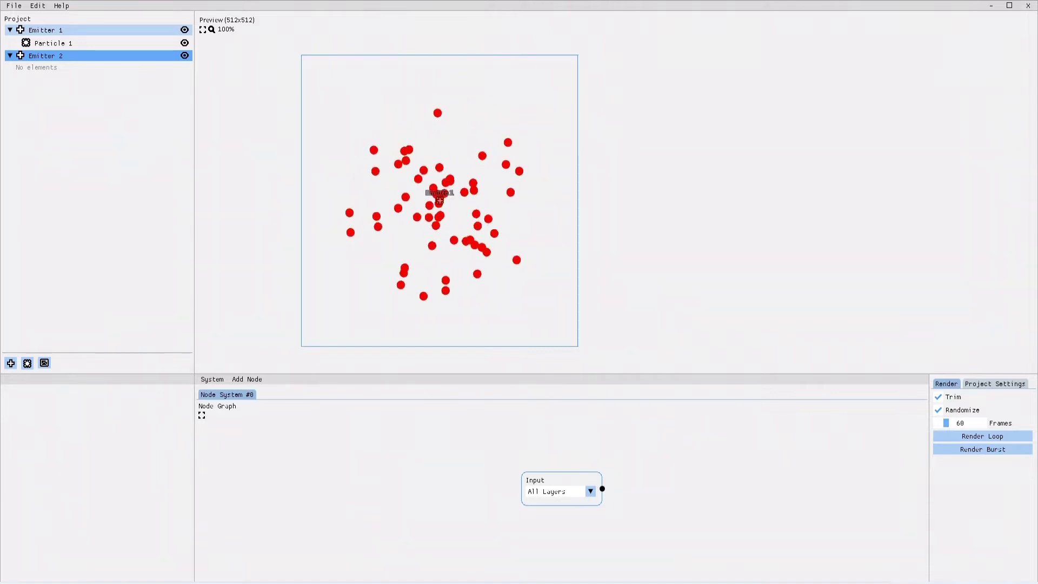
left_click(54, 55)
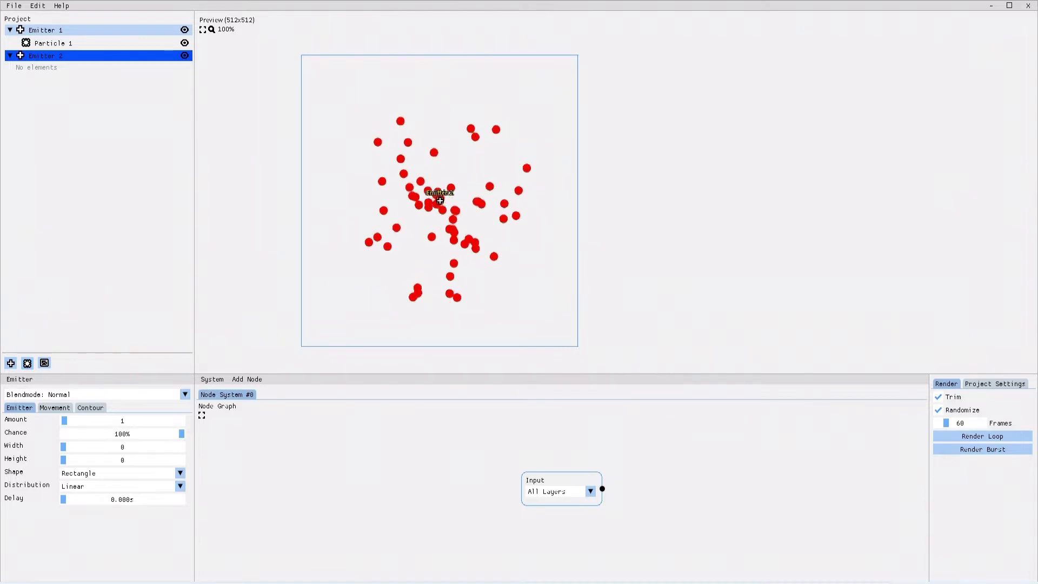
left_click_drag(440, 200, 331, 98)
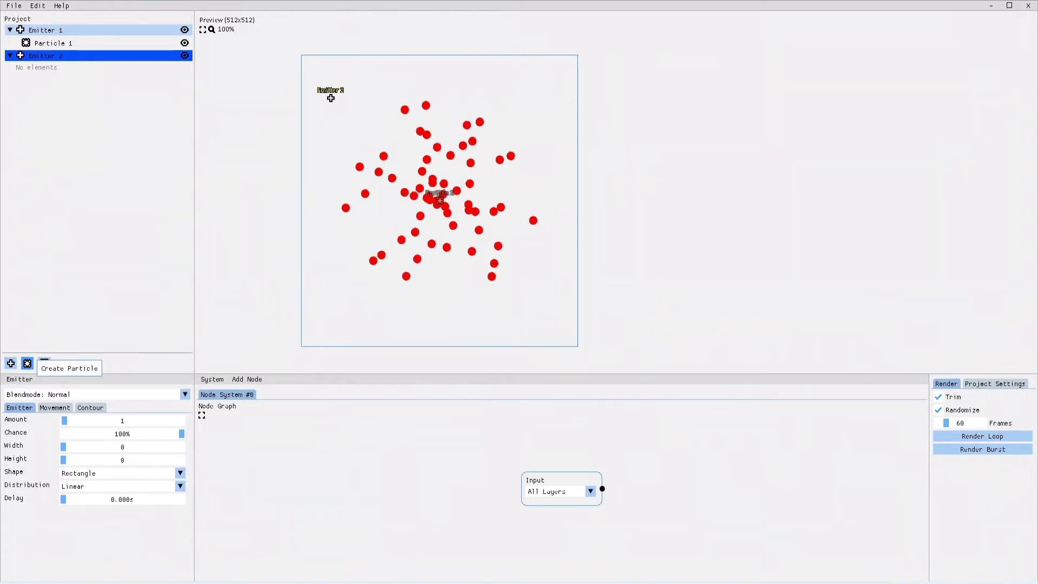
Add a new particle to Emitter 2 and check its settings.
left_click(27, 363)
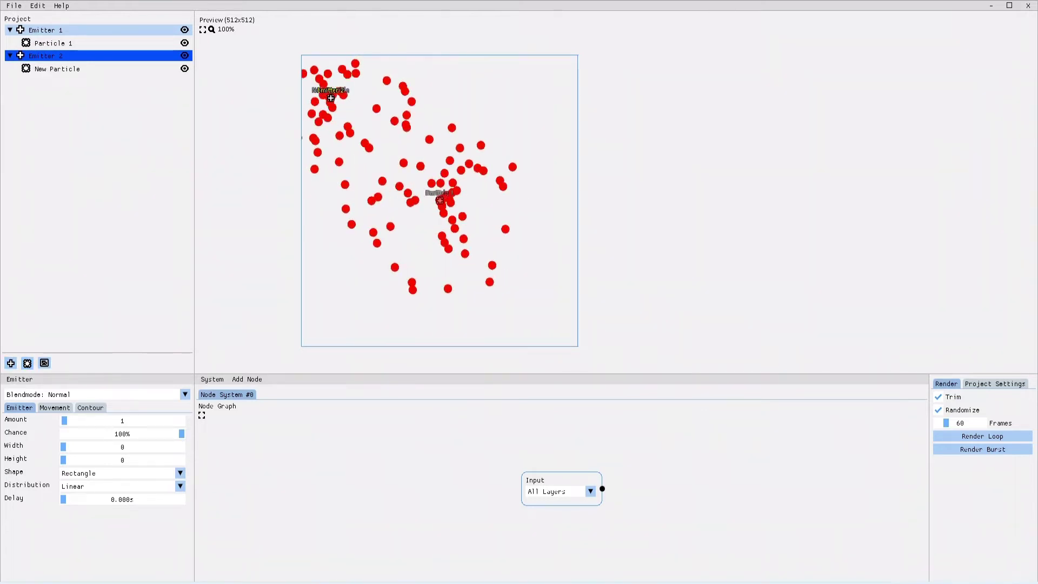
left_click(57, 69)
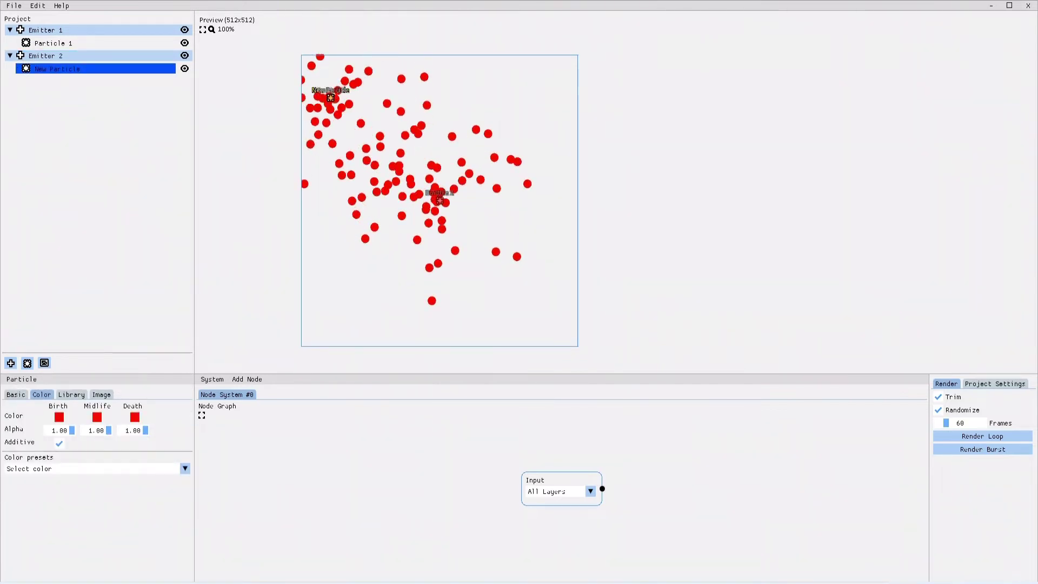
left_click(46, 56)
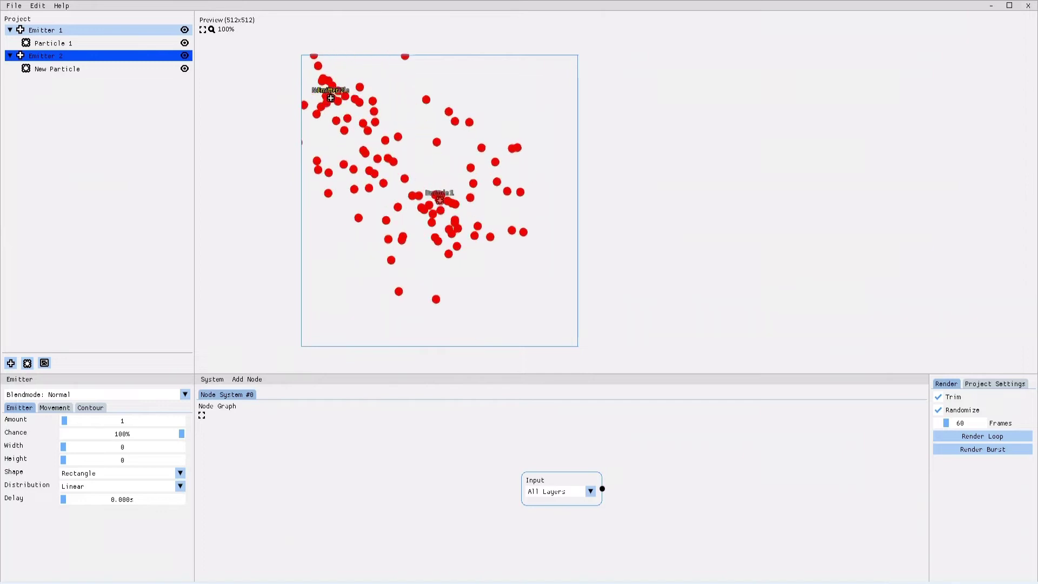
Move Emitter 1 to the right side of the preview canvas and centre Emitter 2 on the canvas.
left_click(60, 31)
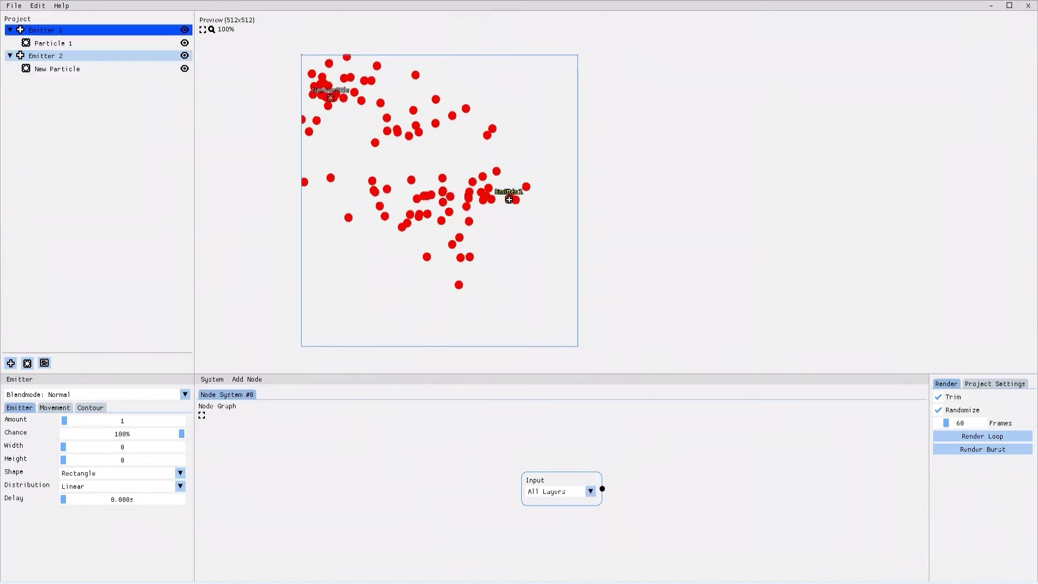
left_click_drag(509, 199, 562, 203)
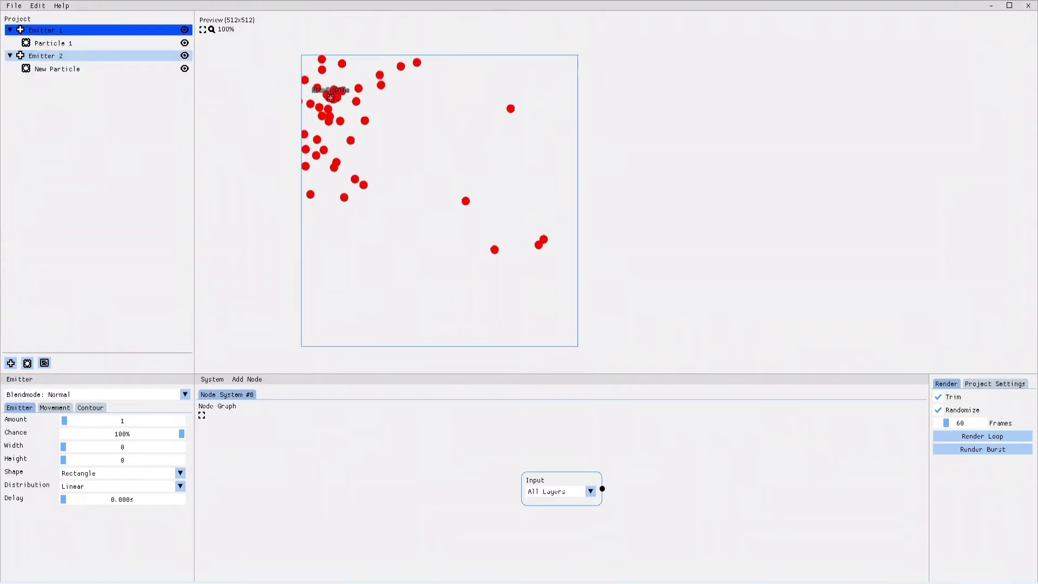
left_click(46, 55)
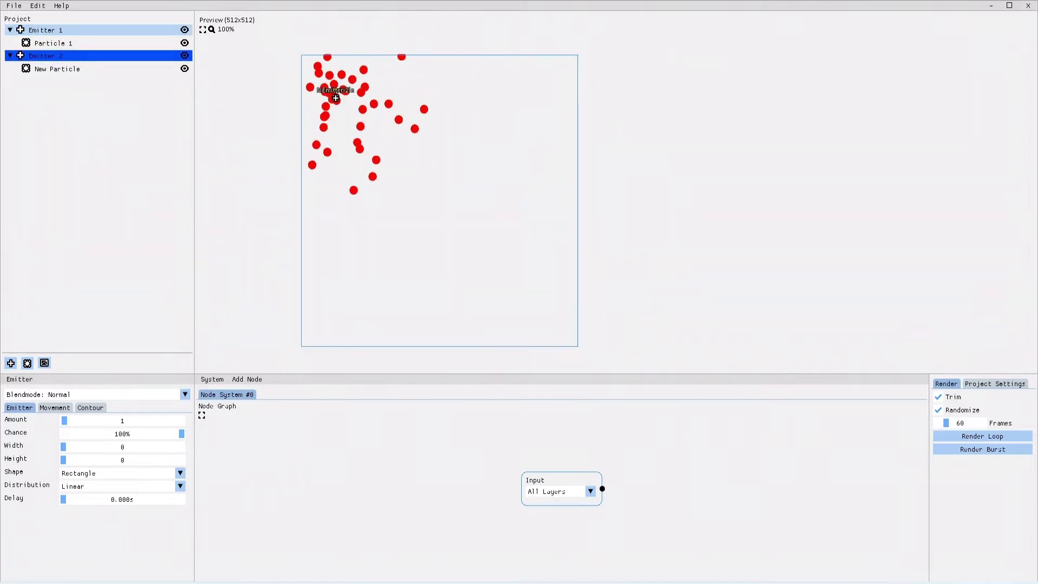
left_click_drag(335, 98, 416, 199)
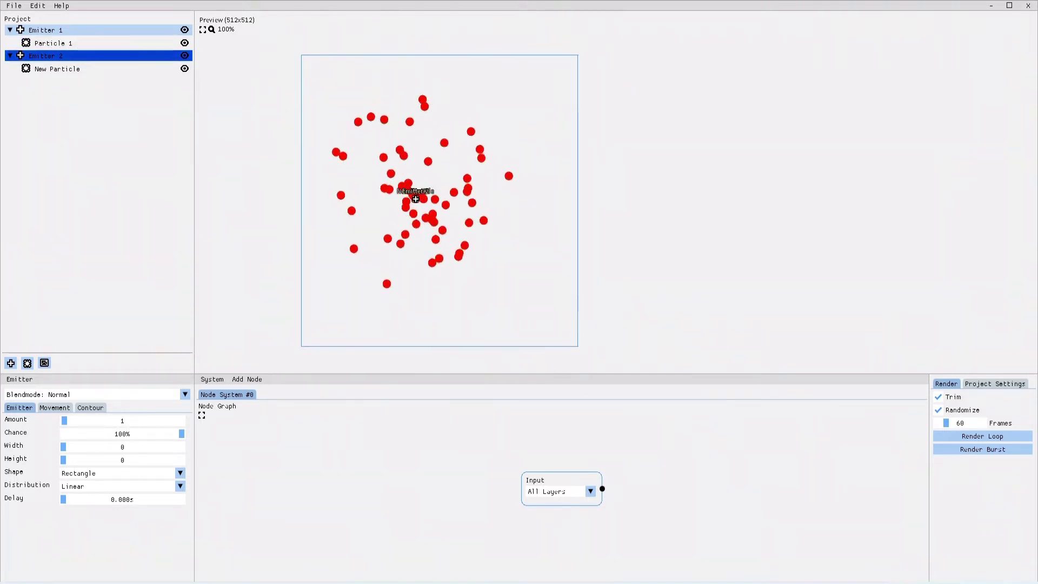
right_click(69, 56)
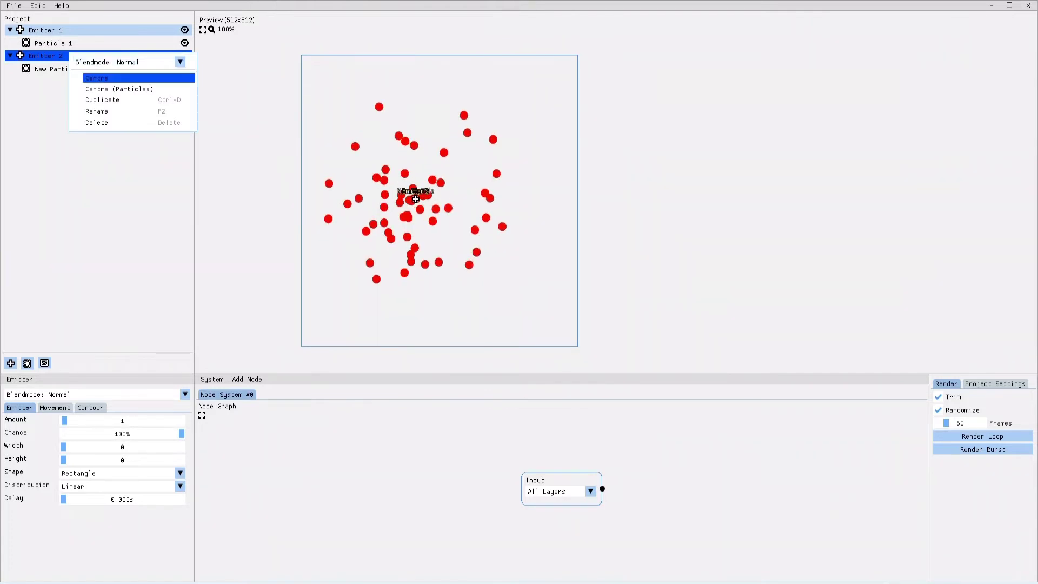
left_click(103, 77)
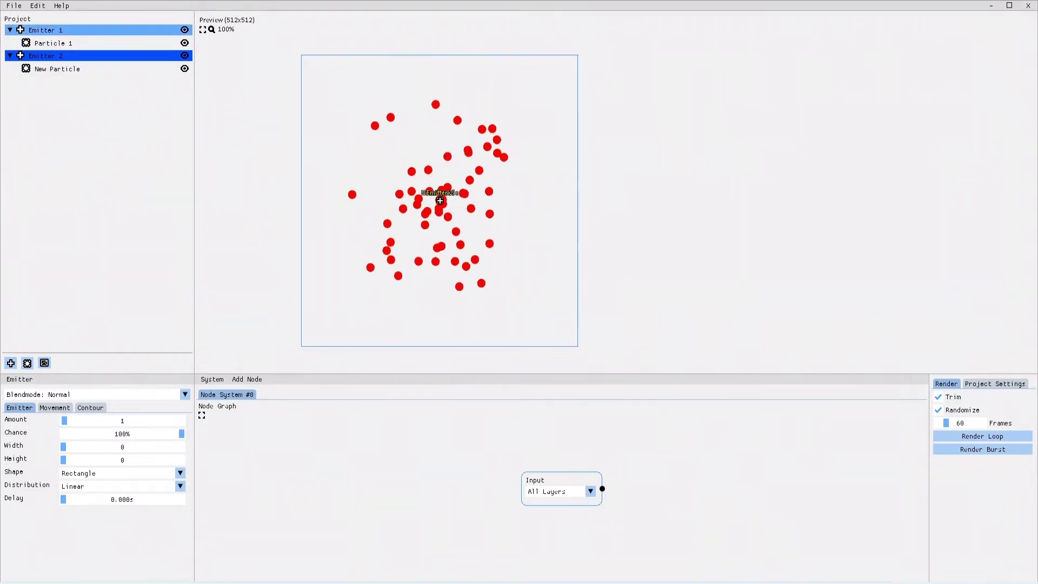
Set the birth, midlife and death colours of Emitter 2's particle to black.
left_click(58, 69)
left_click(59, 417)
left_click(75, 540)
left_click(97, 417)
left_click(97, 417)
left_click(97, 545)
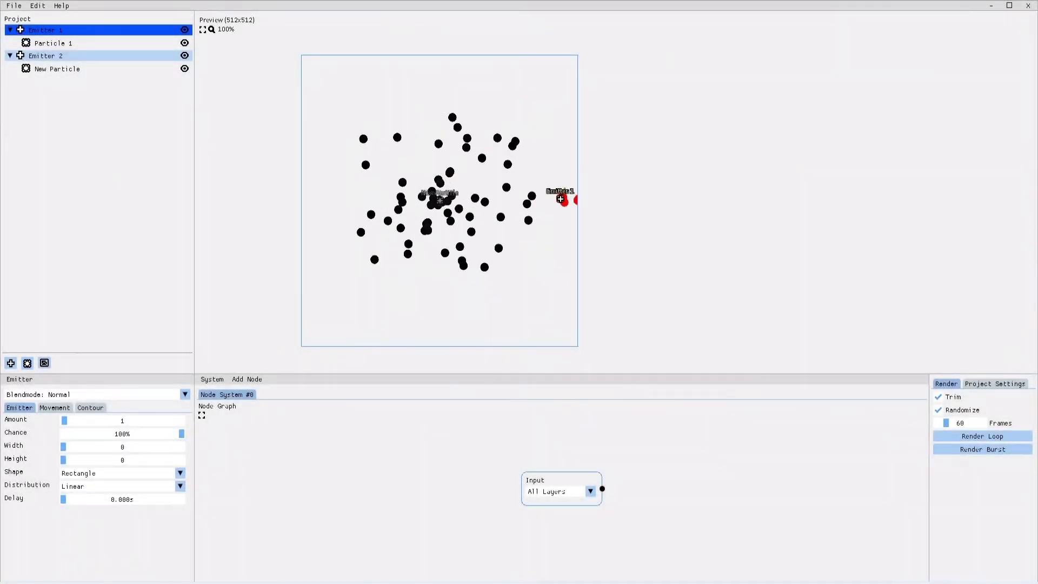
Move Emitter 1 back to the canvas centre and place Emitter 2 above Emitter 1 in the project tree.
left_click_drag(561, 199, 486, 202)
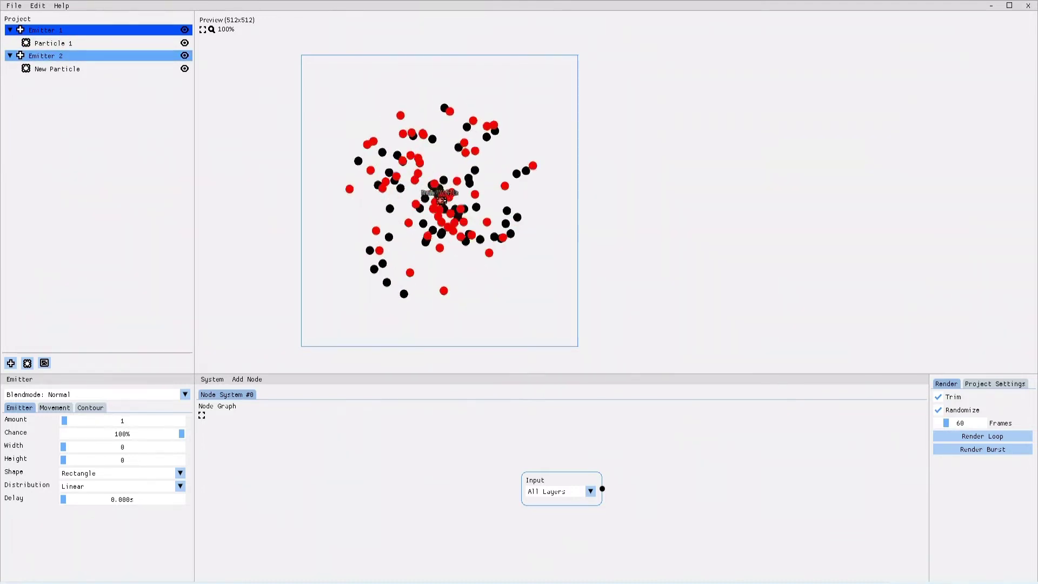
left_click(46, 56)
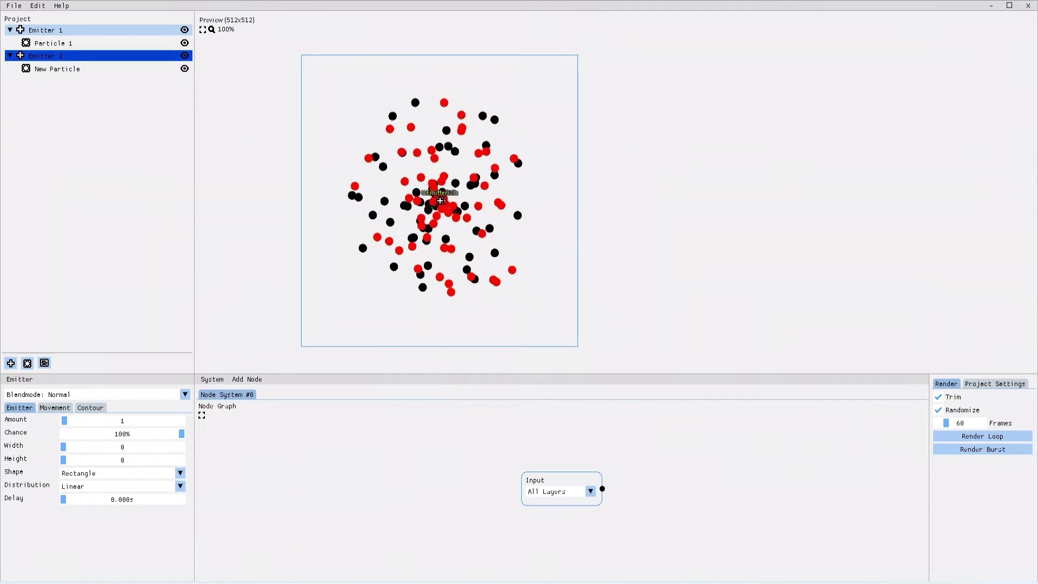
left_click_drag(46, 55, 45, 30)
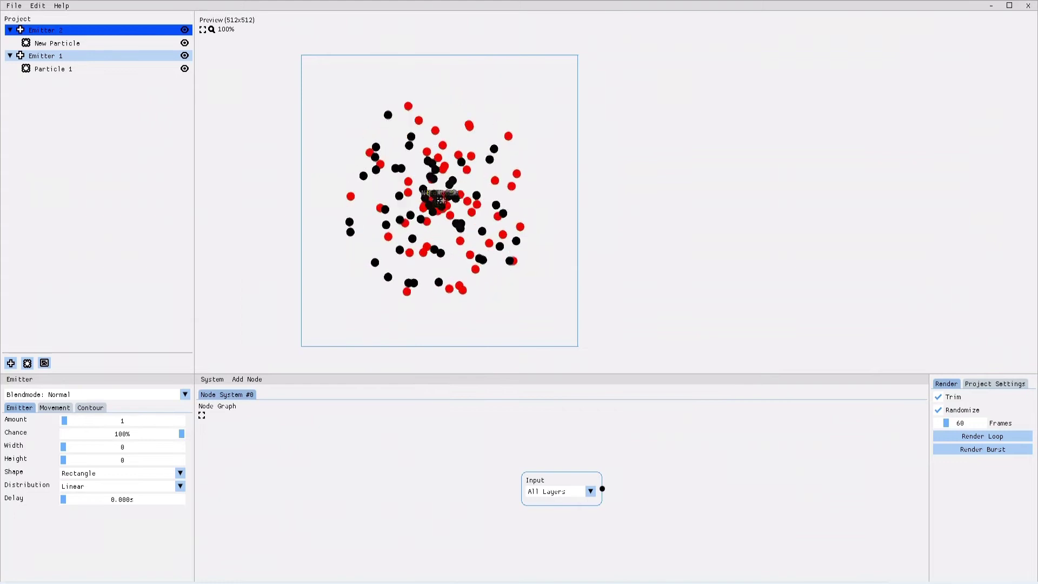
Rearrange the project tree so Emitter 1 holds New Particle and Emitter 2 below it holds Particle 1.
mouse_move(45, 30)
left_mouse_down()
mouse_move(54, 69)
mouse_move(54, 31)
left_mouse_up()
left_click(56, 69)
left_click(57, 78)
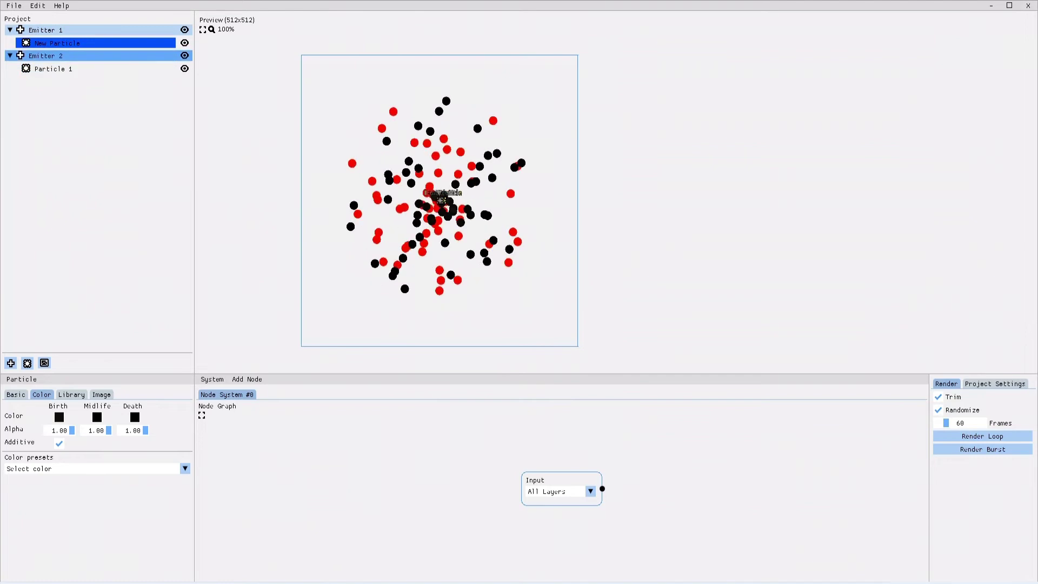
Review the commands available for Emitter 2 without applying any.
left_click(53, 56)
right_click(53, 56)
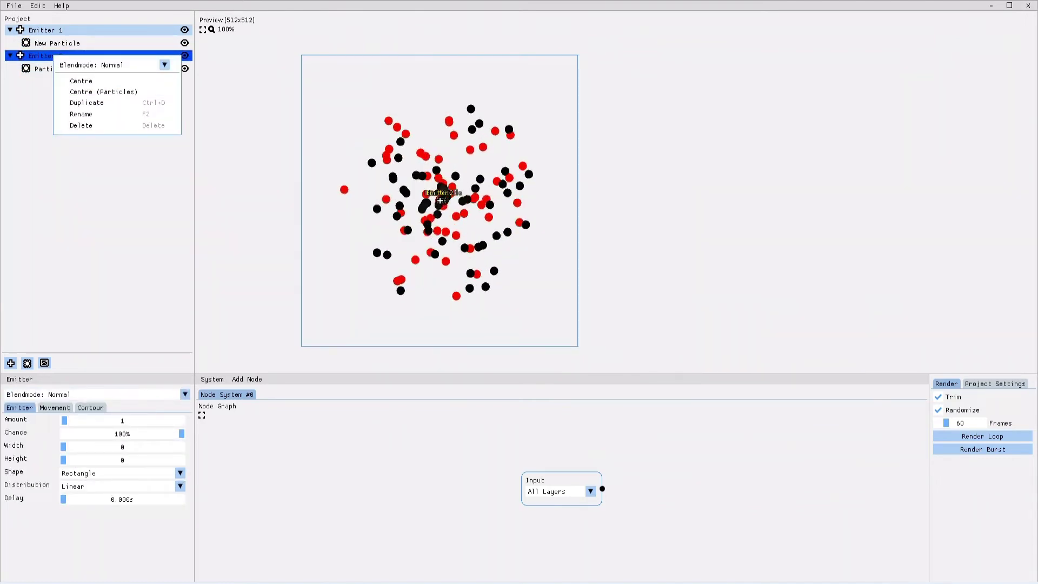
left_click(102, 168)
Request deletion of Particle 1 under Emitter 2, cancel the request, and select Emitter 1.
left_click(60, 68)
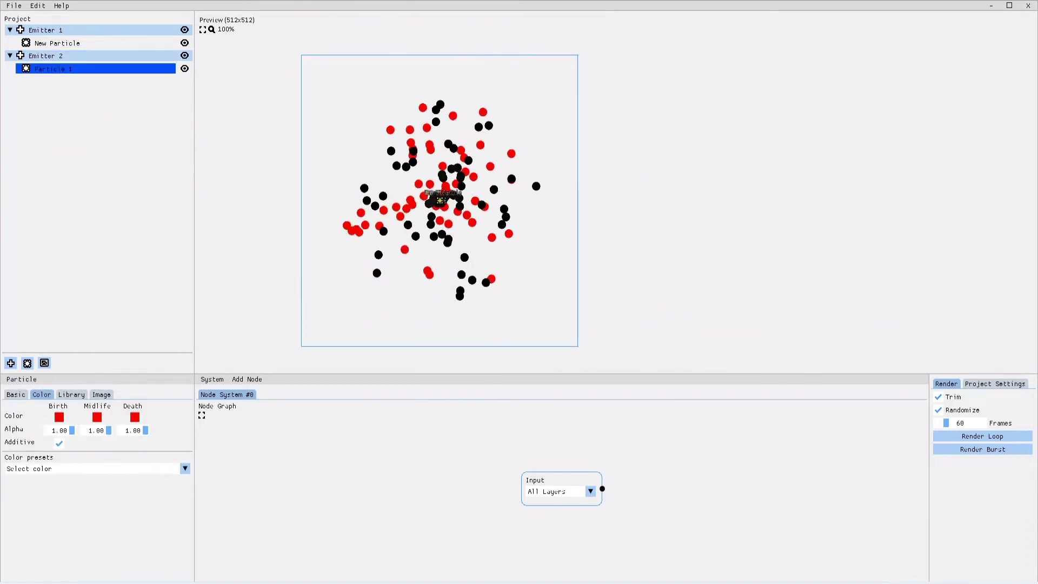
key("Delete")
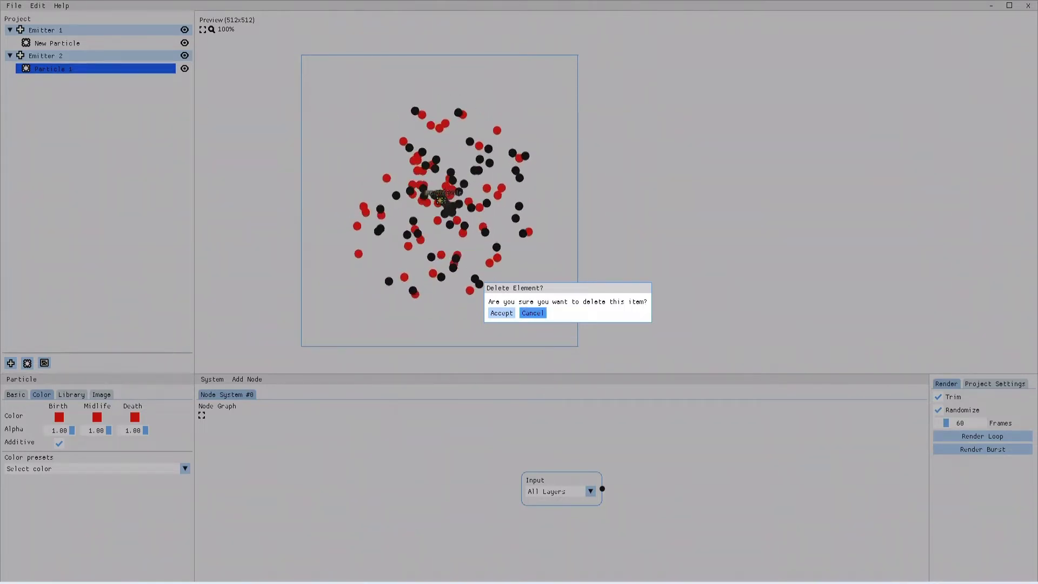
left_click(532, 313)
left_click(54, 31)
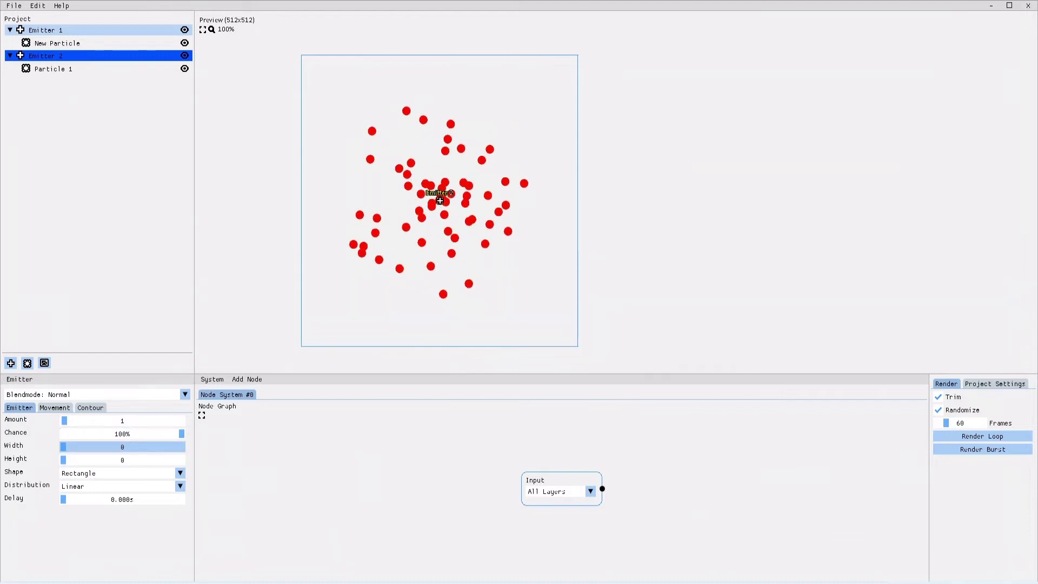
Adjust the emission area of Emitter 2 to a width of 147 and a height of 213.
left_click_drag(440, 201, 409, 199)
left_click_drag(63, 447, 65, 447)
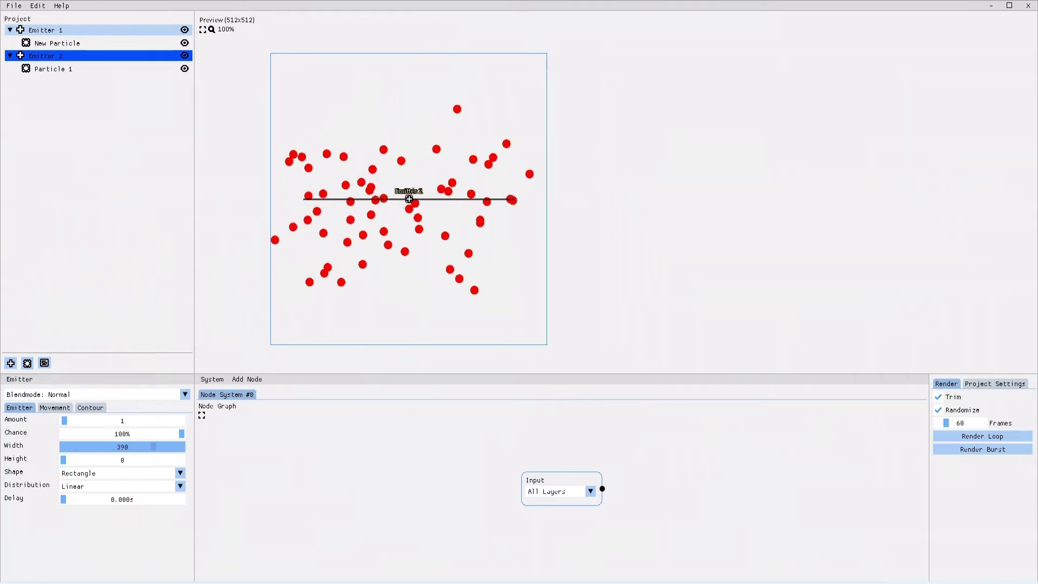
left_click_drag(153, 447, 64, 460)
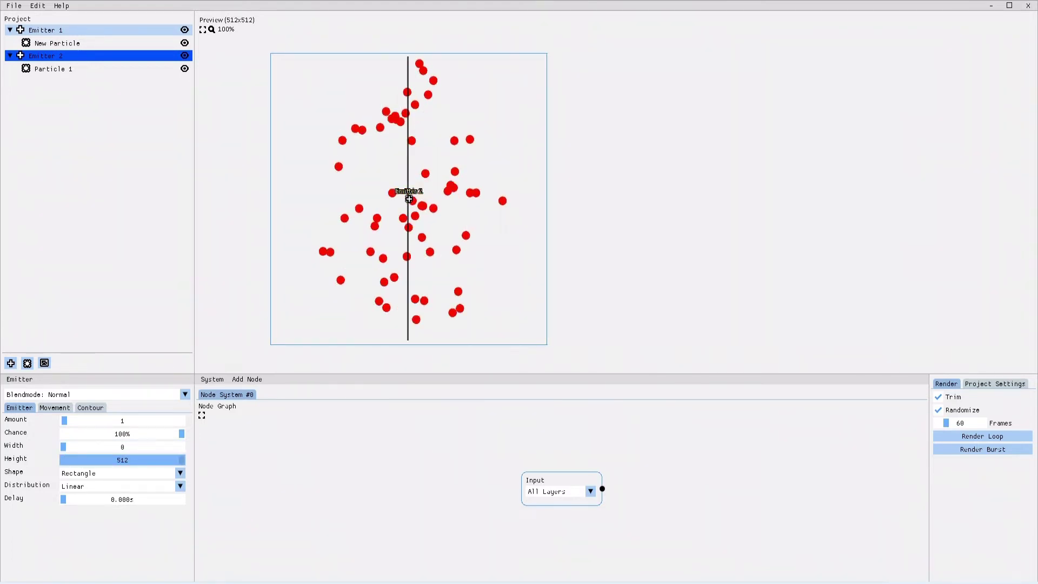
left_click_drag(182, 459, 97, 446)
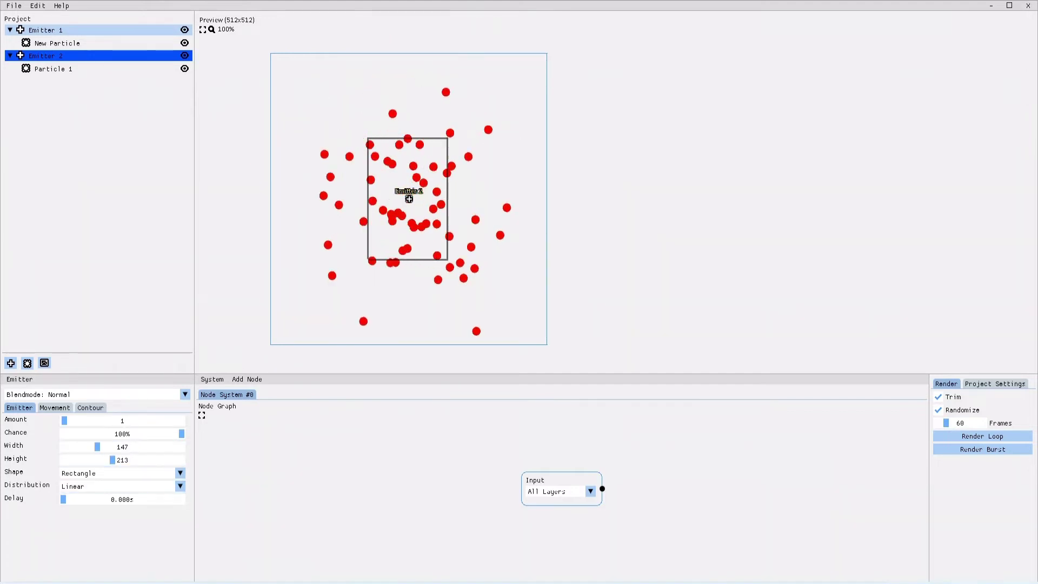
Try a 0.500 s delay on Emitter 2 with varying amounts, reset the delay to 0.000 s, and set the amount to 43.
left_click_drag(63, 500, 122, 499)
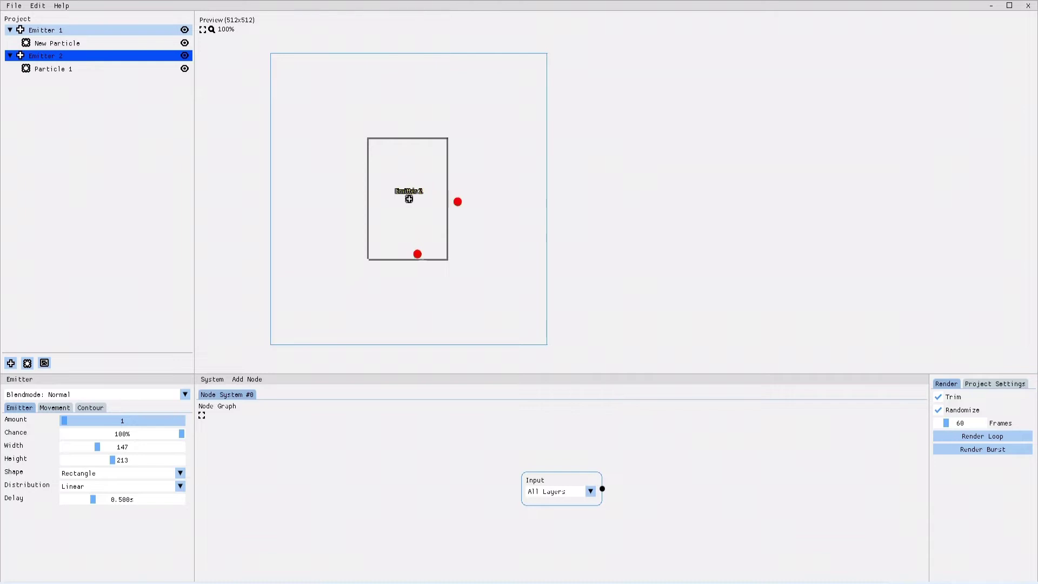
left_click(101, 420)
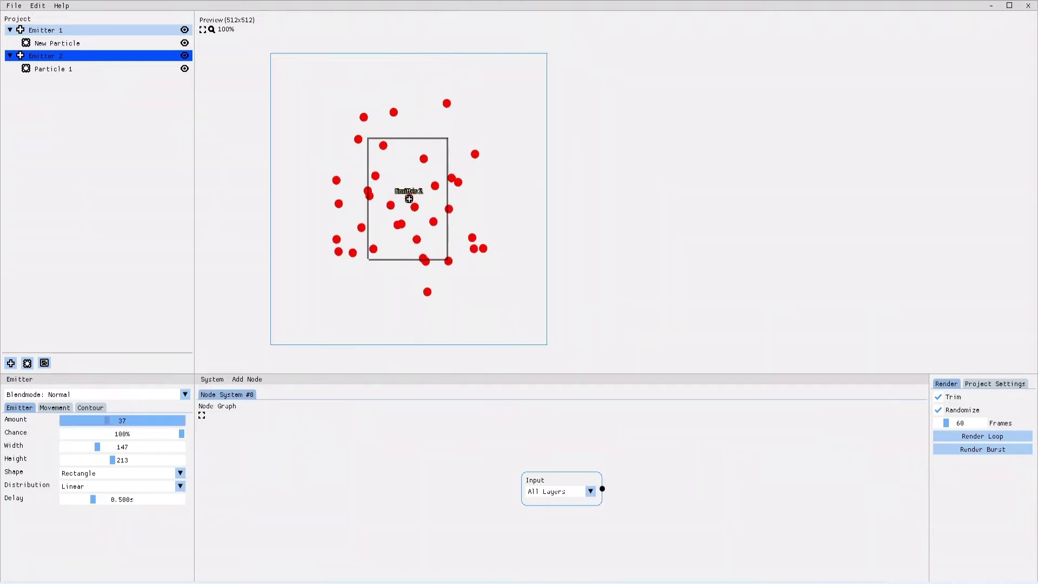
mouse_move(107, 420)
left_mouse_down()
mouse_move(75, 420)
mouse_move(105, 421)
left_mouse_up()
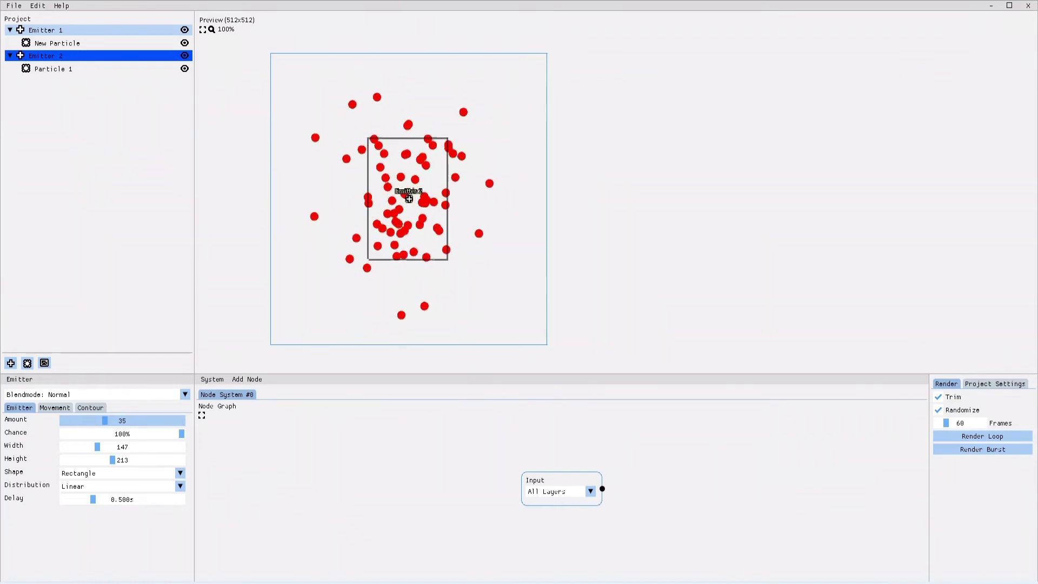
left_click(136, 420)
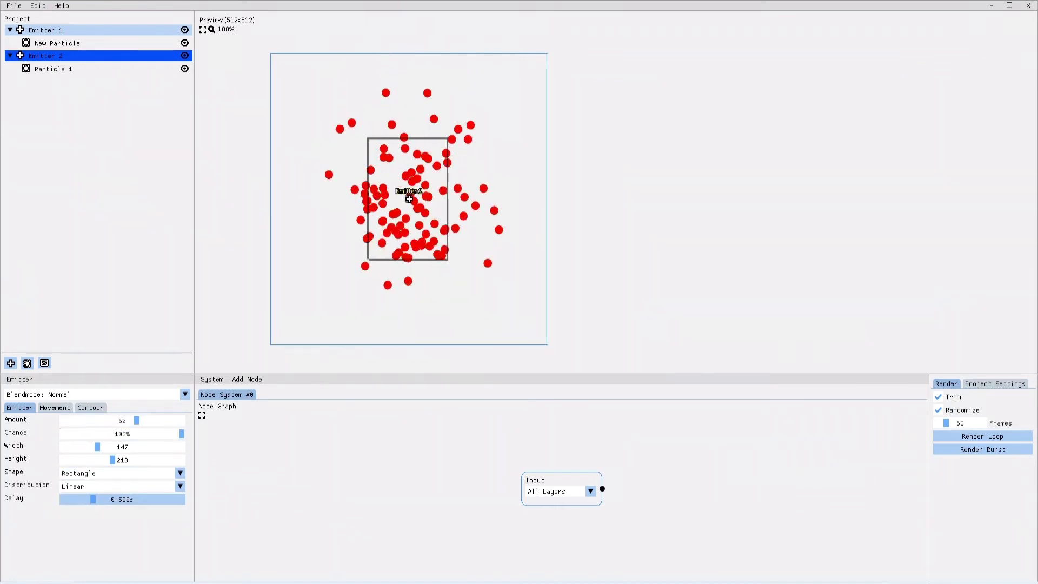
left_click_drag(93, 499, 63, 499)
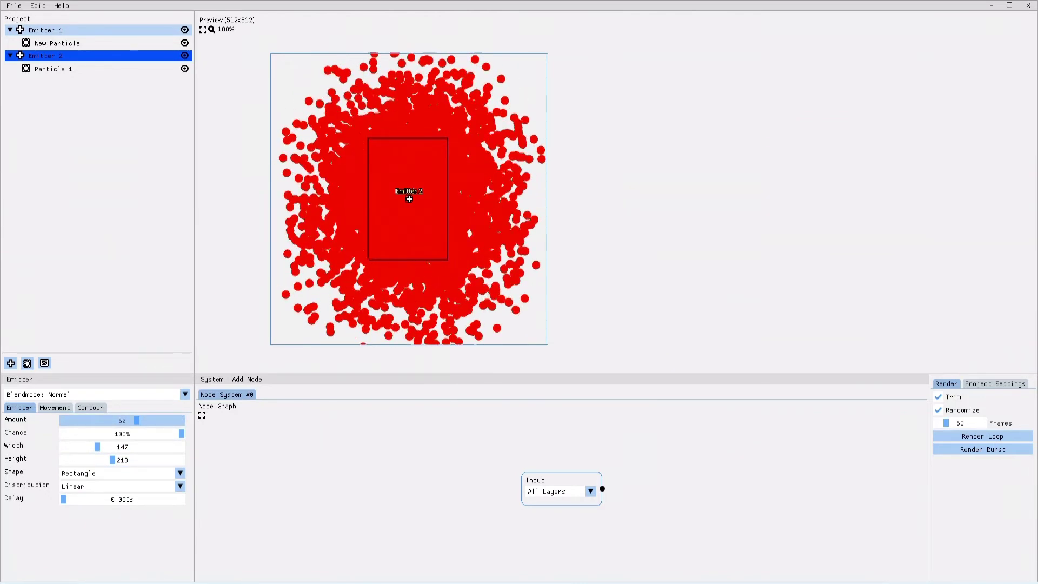
left_click(115, 420)
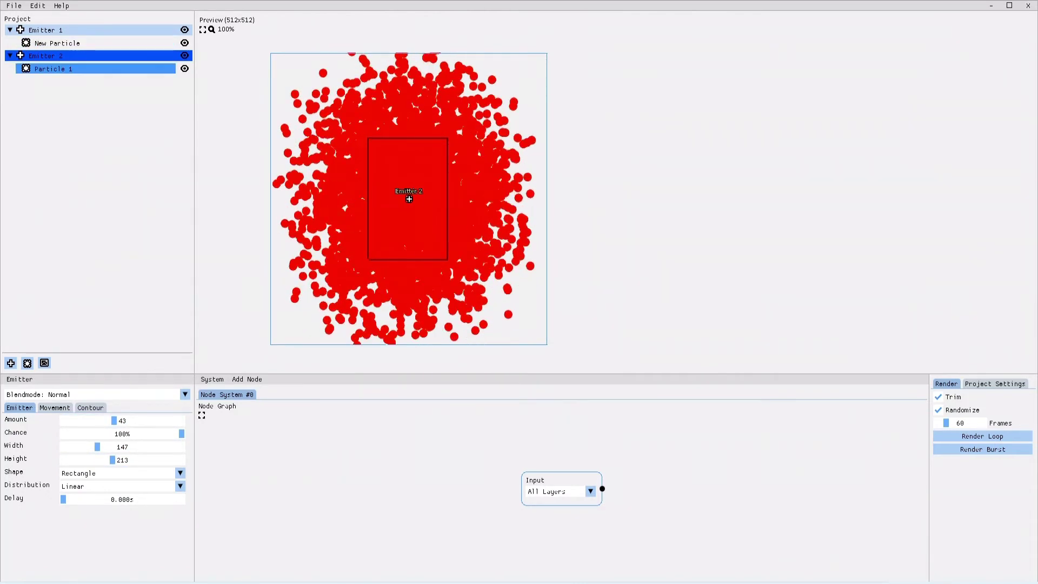
Set Particle 1's speed to 0.65 min and 0.22 max, and its life to 0 min and 27 max.
left_click(54, 69)
left_click(16, 394)
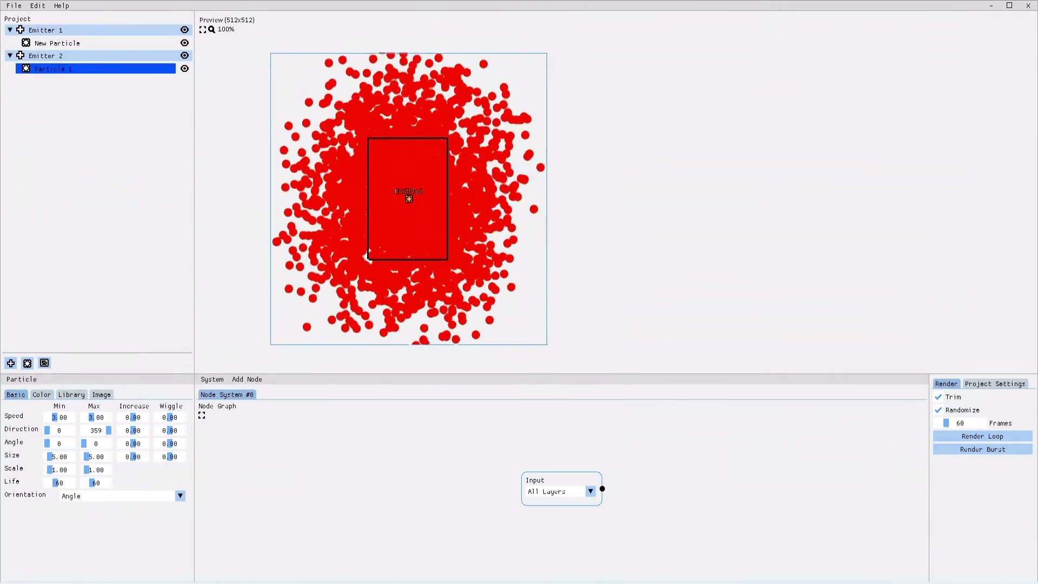
left_click_drag(55, 417, 84, 417)
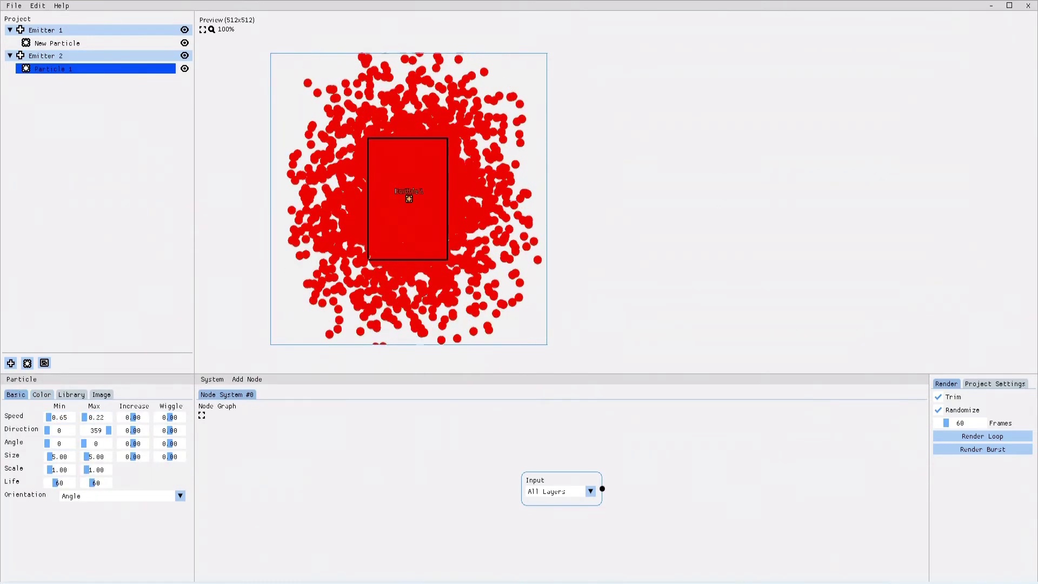
left_click_drag(92, 483, 47, 482)
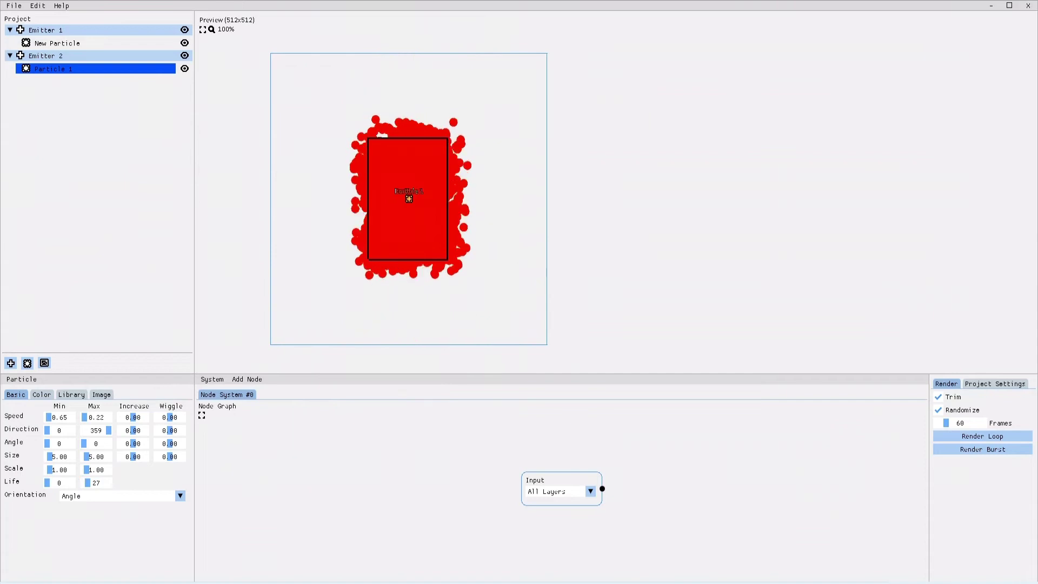
Select Emitter 2 and try the Ellipse, Diamond and Line emission shapes in turn.
left_click(70, 56)
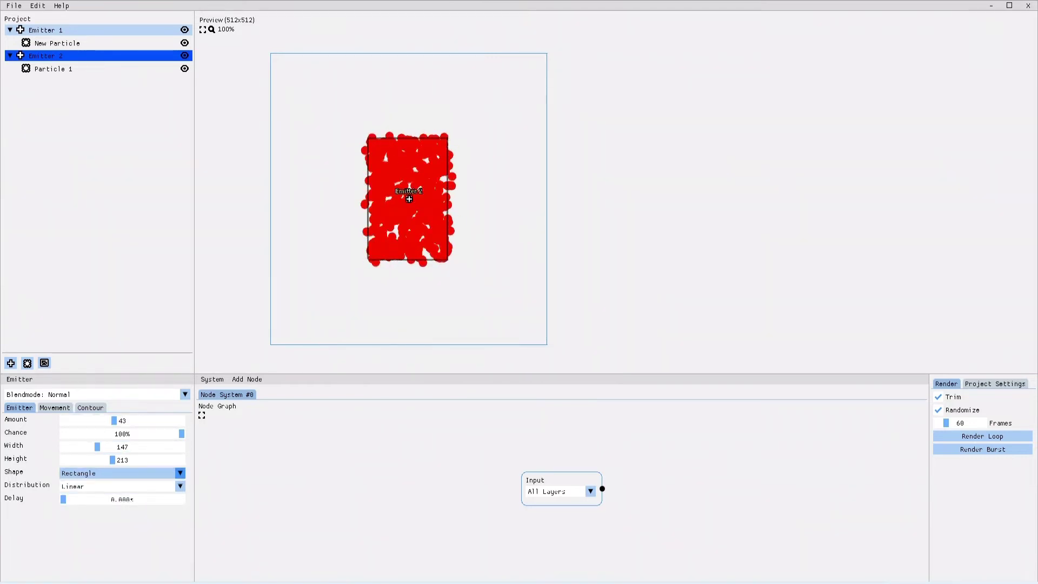
left_click(180, 472)
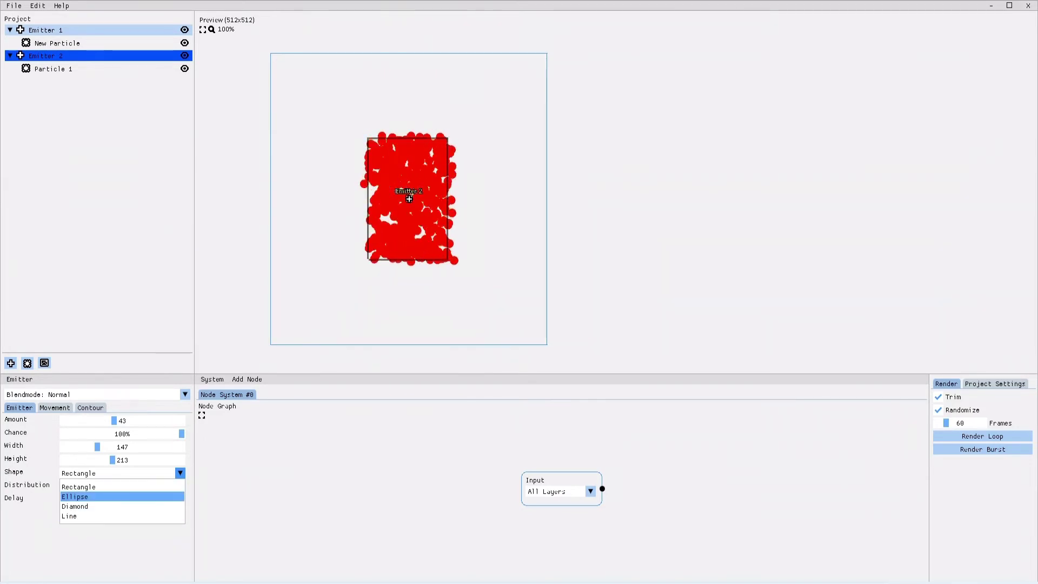
left_click(86, 496)
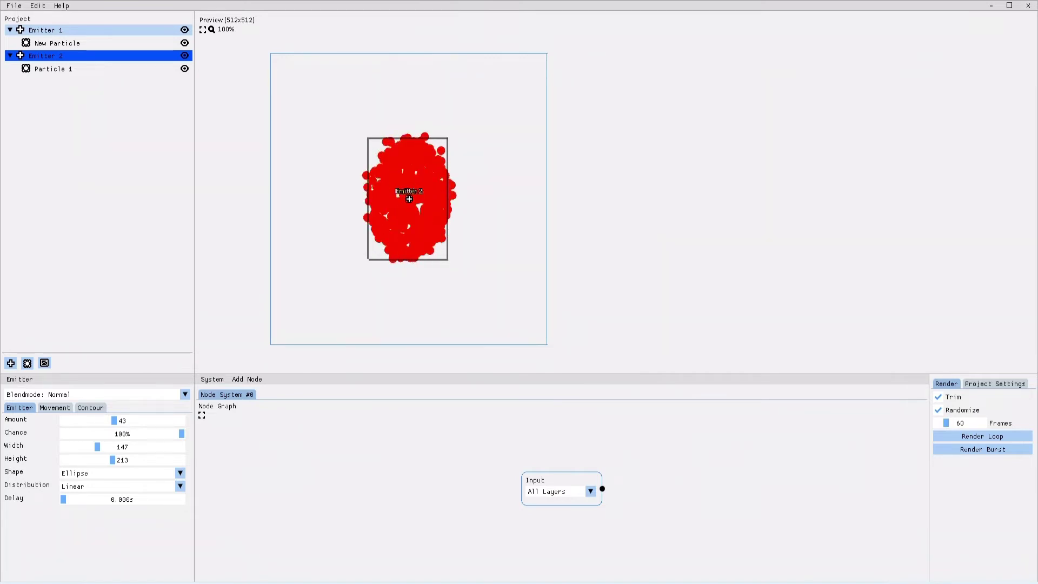
left_click(119, 473)
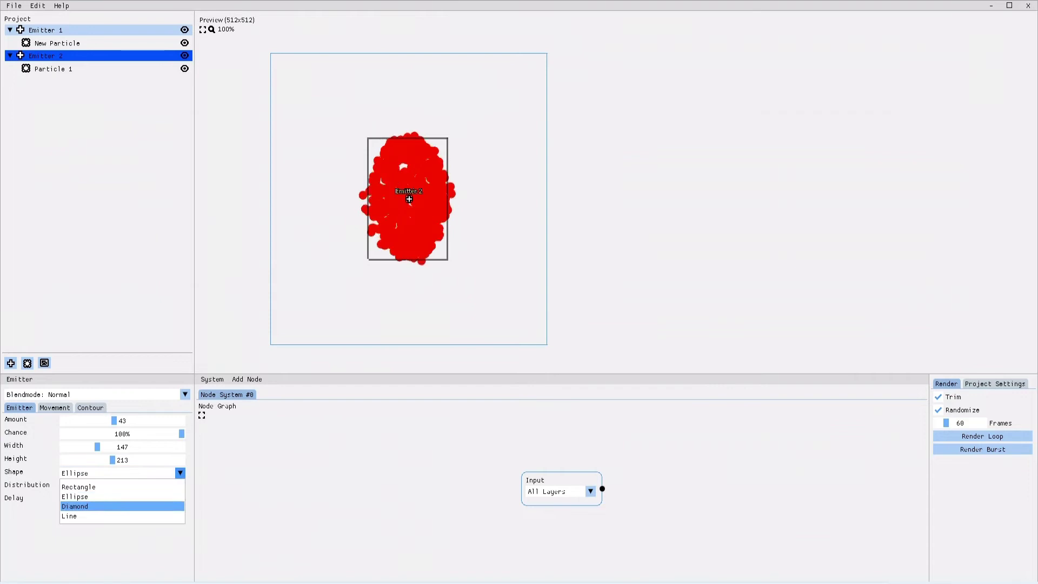
left_click(74, 505)
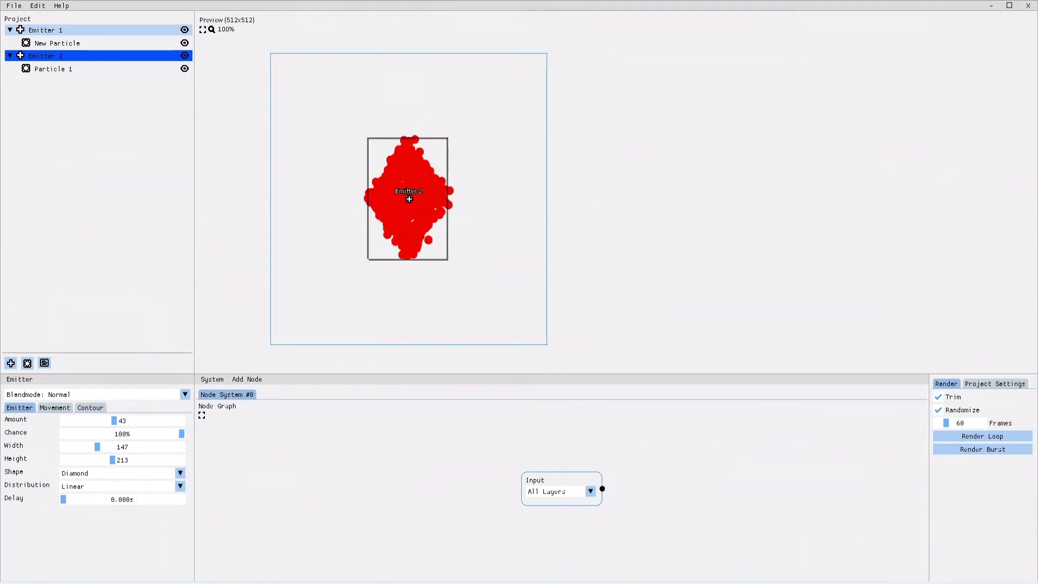
left_click(119, 473)
left_click(74, 519)
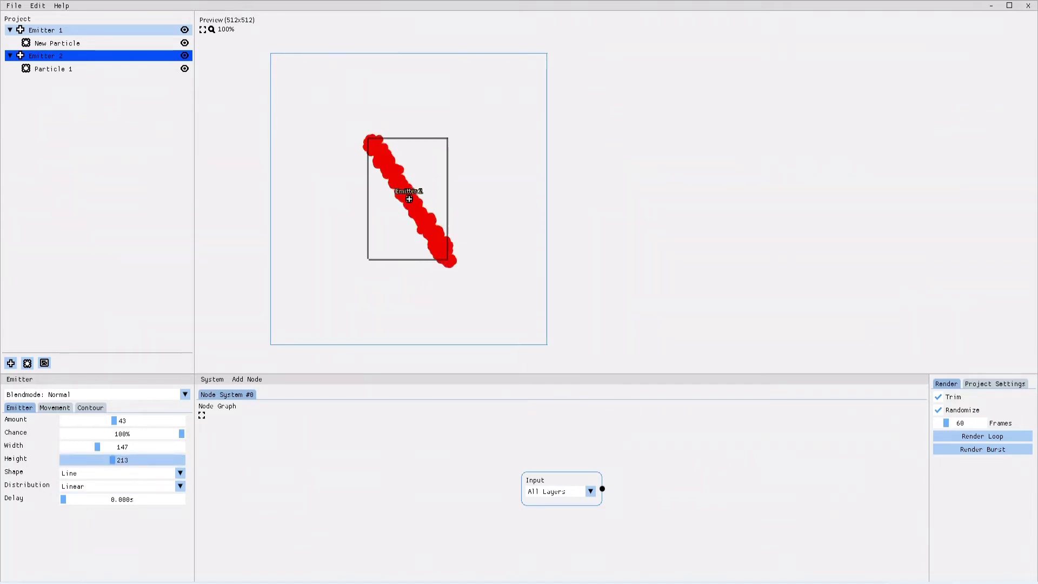
Give Emitter 2 an Ellipse shape with a width of 129 and a height of 245.
mouse_move(113, 459)
left_mouse_down()
mouse_move(131, 459)
mouse_move(116, 447)
mouse_move(93, 446)
mouse_move(132, 459)
mouse_move(92, 460)
left_mouse_up()
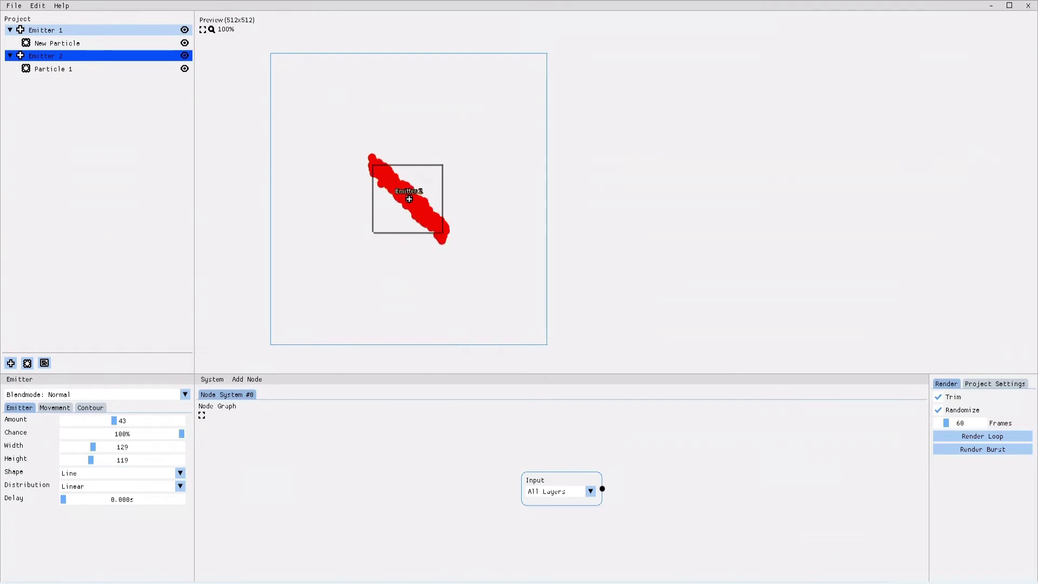
left_click(119, 473)
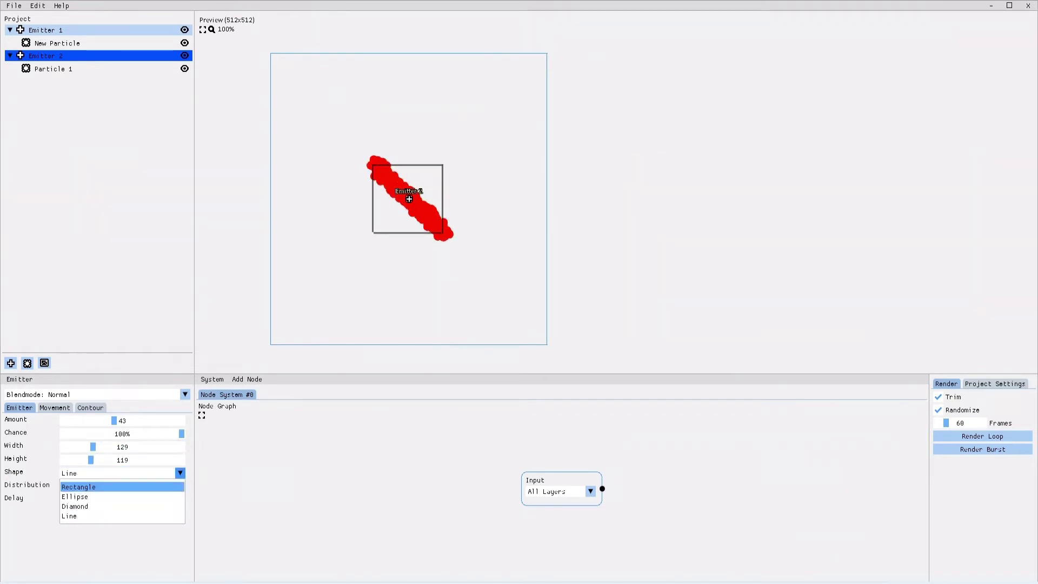
left_click(119, 497)
left_click_drag(90, 460, 95, 459)
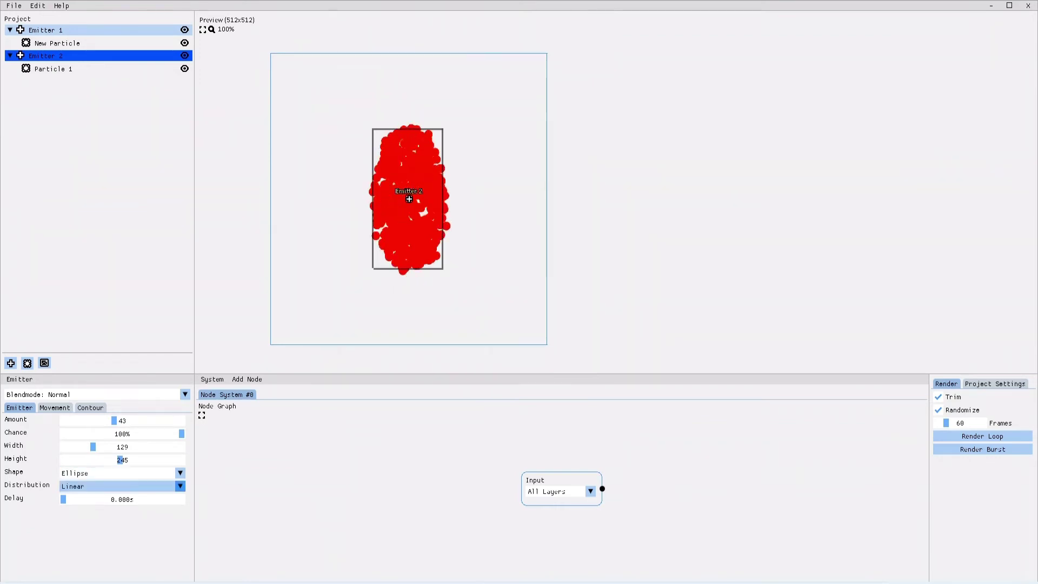
Try the Gaussian and Inv.Gaussian distributions on Emitter 2 and return it to Linear.
left_click(122, 485)
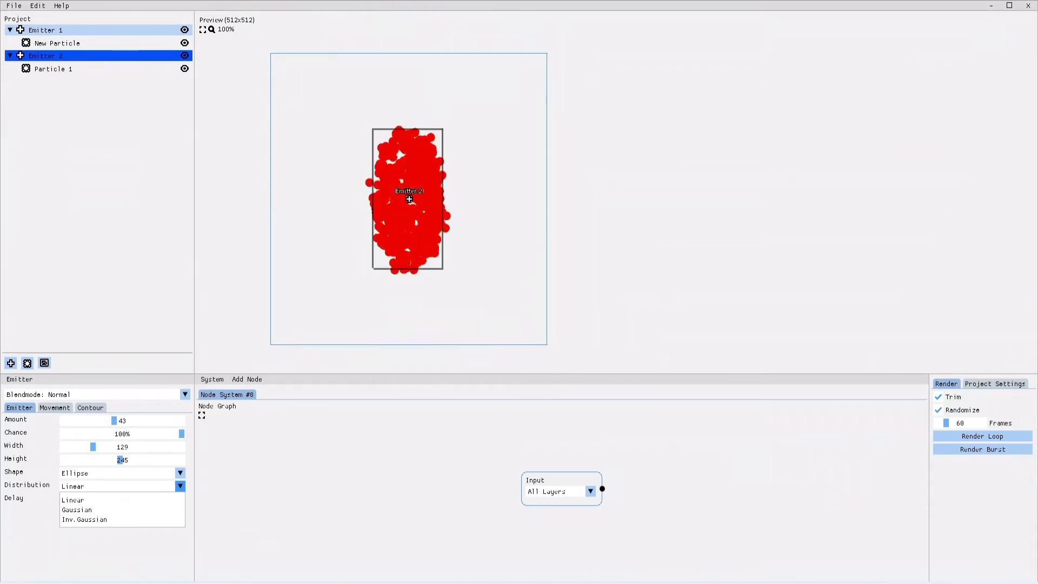
left_click(76, 510)
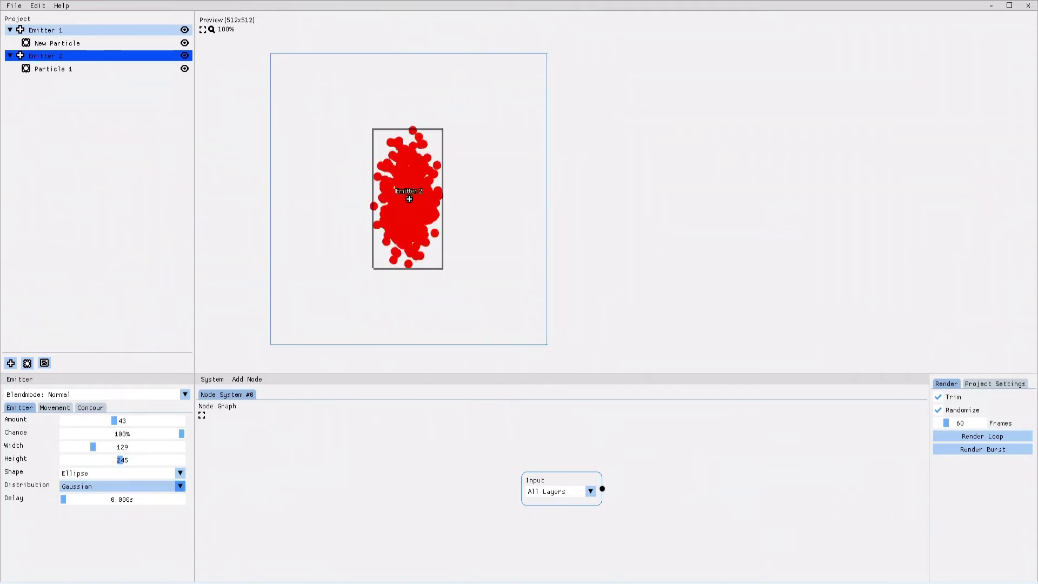
left_click(121, 486)
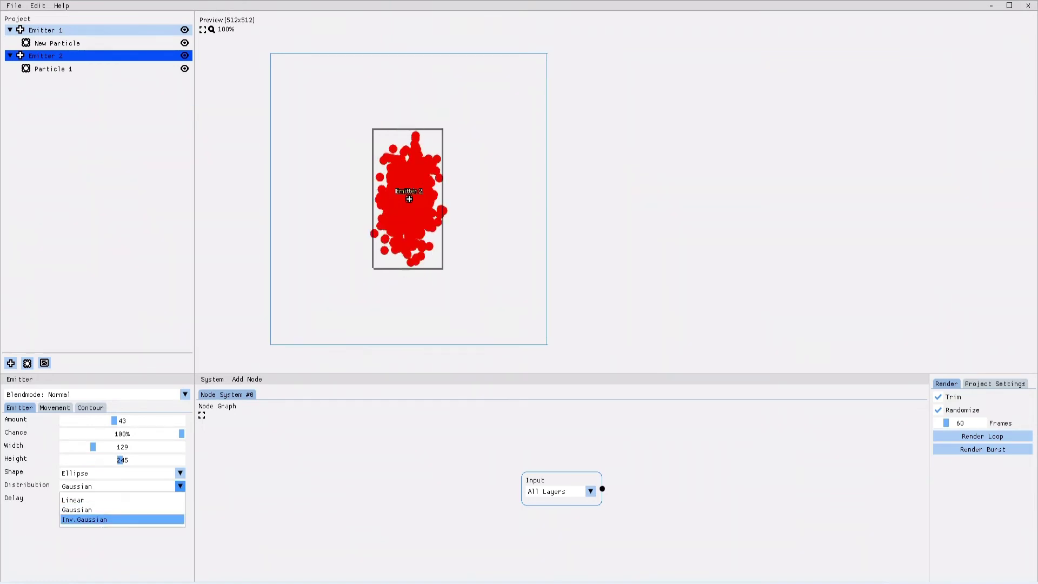
left_click(84, 519)
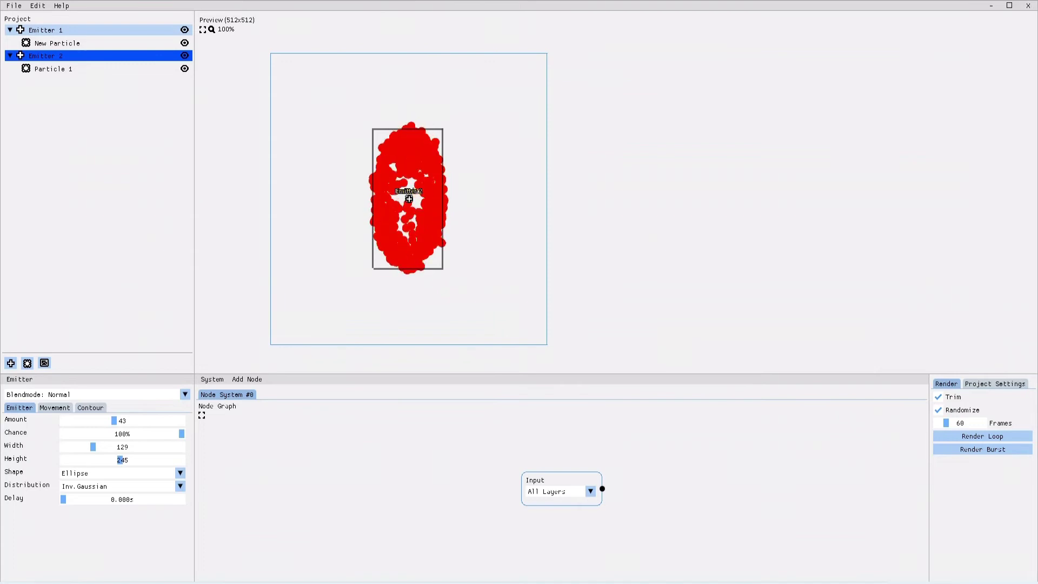
left_click(119, 486)
left_click(109, 498)
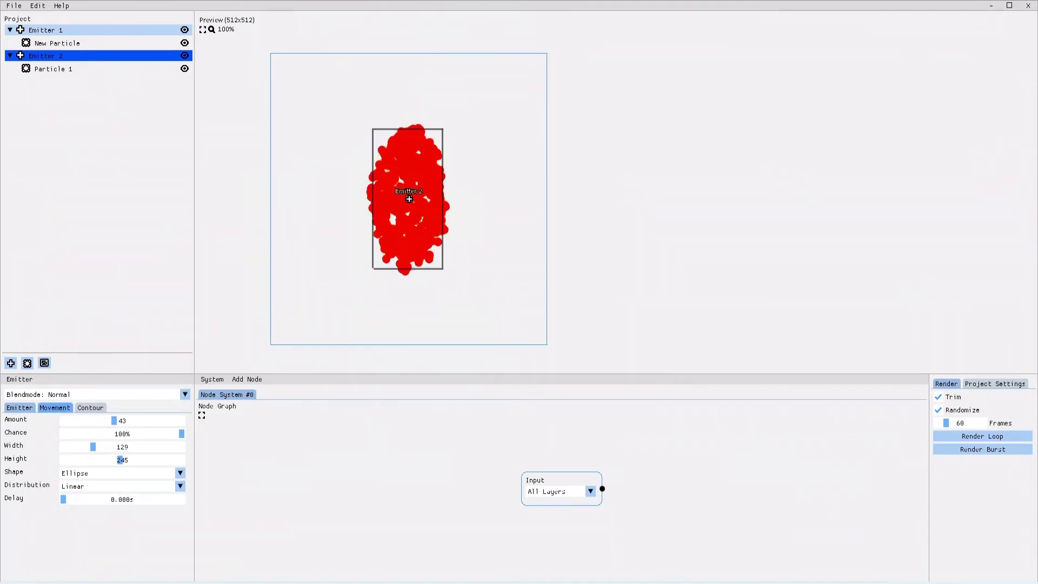
Try circular movement on Emitter 2 with an amount of 100 and a time of 1.750 s.
left_click(54, 407)
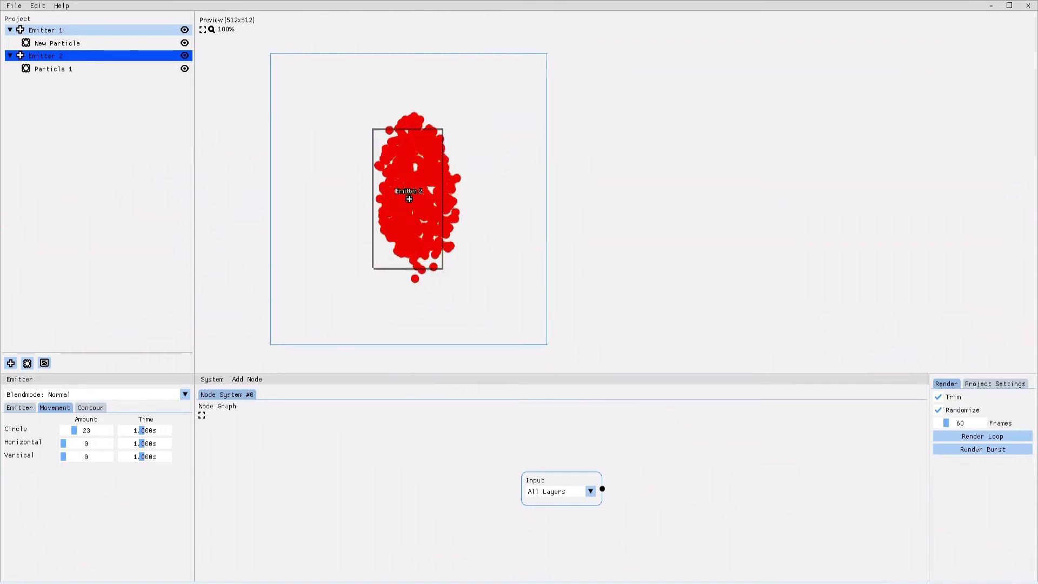
left_click_drag(74, 430, 109, 431)
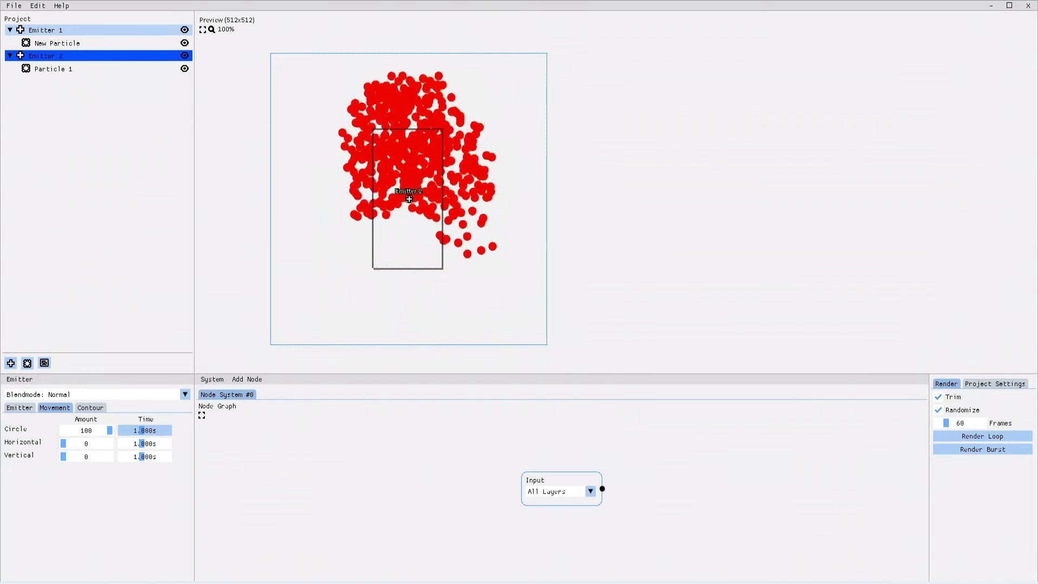
mouse_move(142, 430)
left_mouse_down()
mouse_move(128, 430)
mouse_move(161, 430)
left_mouse_up()
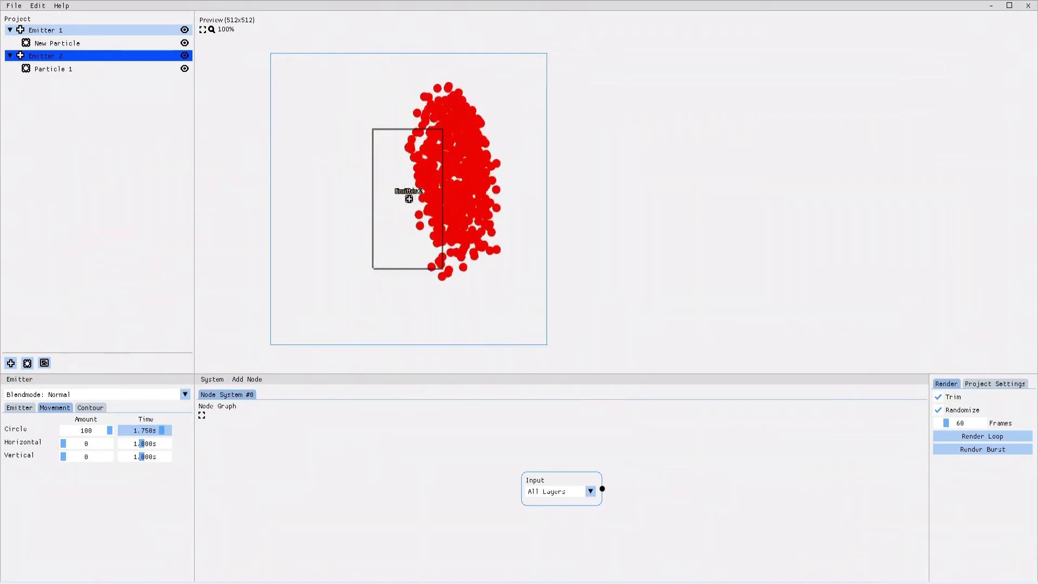
Try combining vertical 90, horizontal 45 and circle 72 movement on Emitter 2, and reset all three amounts to 0.
left_click_drag(161, 430, 104, 457)
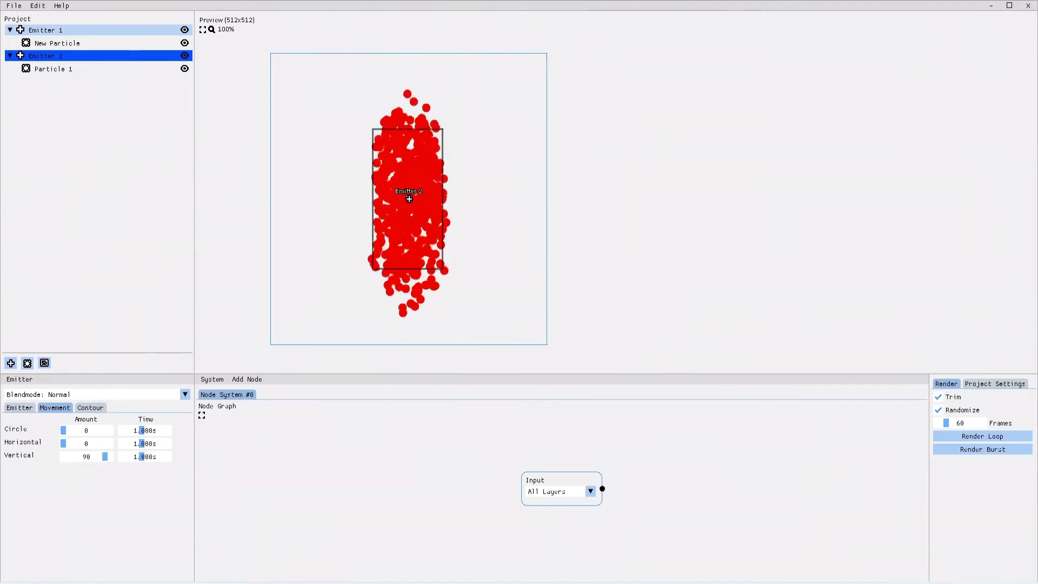
left_click(84, 443)
left_click(96, 431)
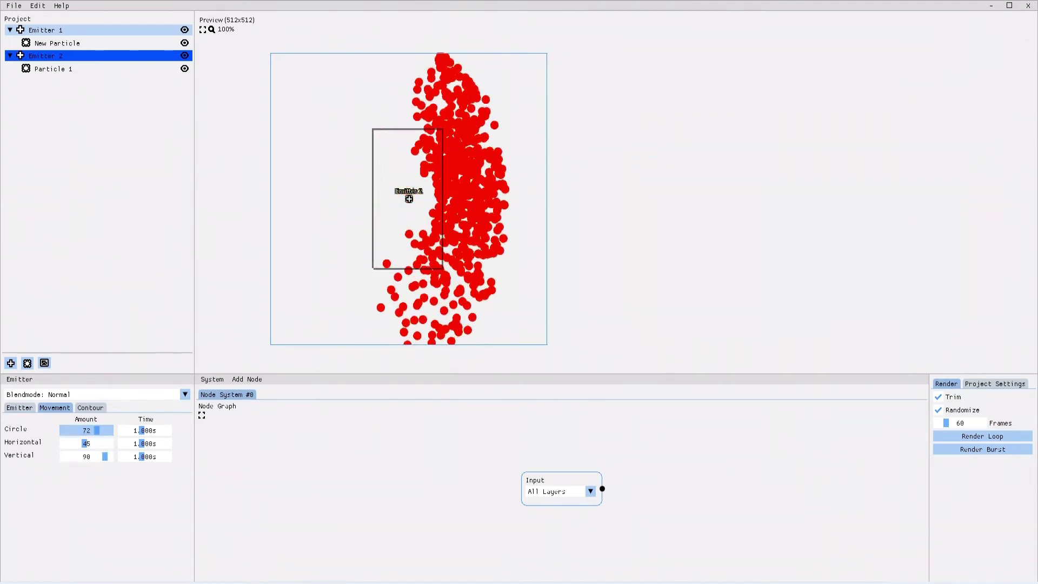
left_click_drag(97, 430, 61, 457)
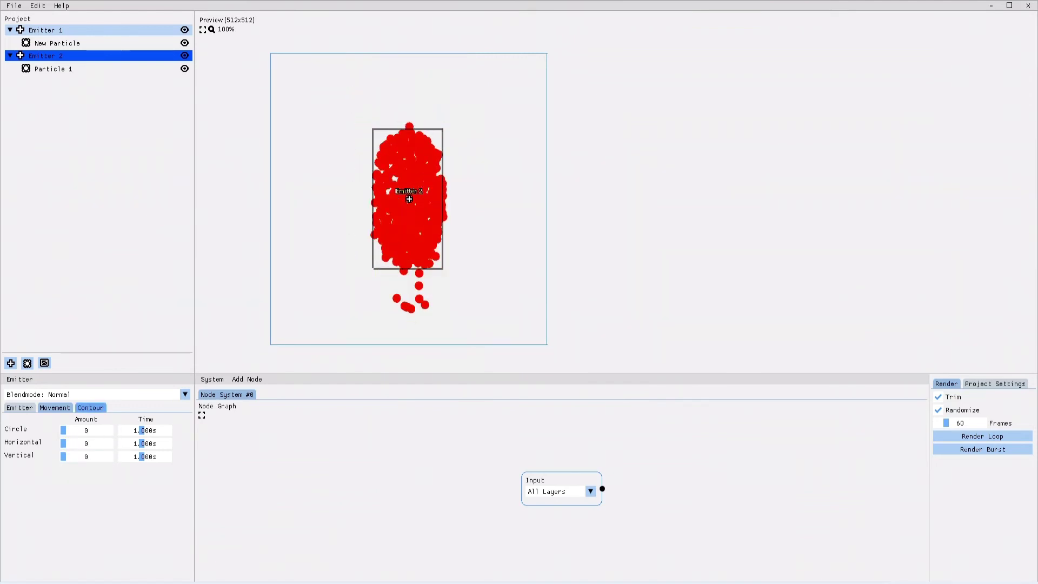
Load the rocket image as the contour of Emitter 2.
left_click(89, 408)
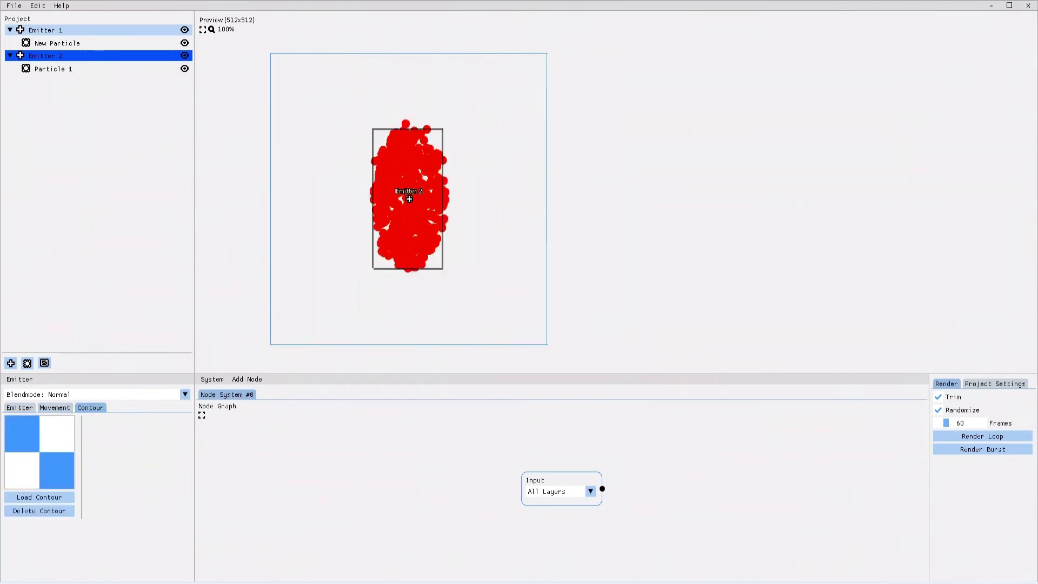
left_click(39, 497)
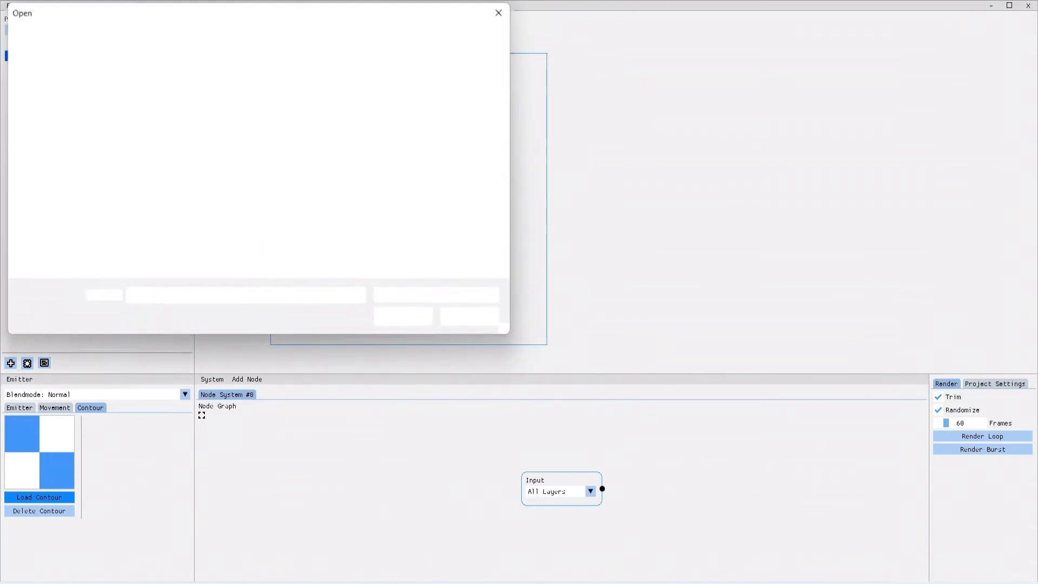
double_click(157, 123)
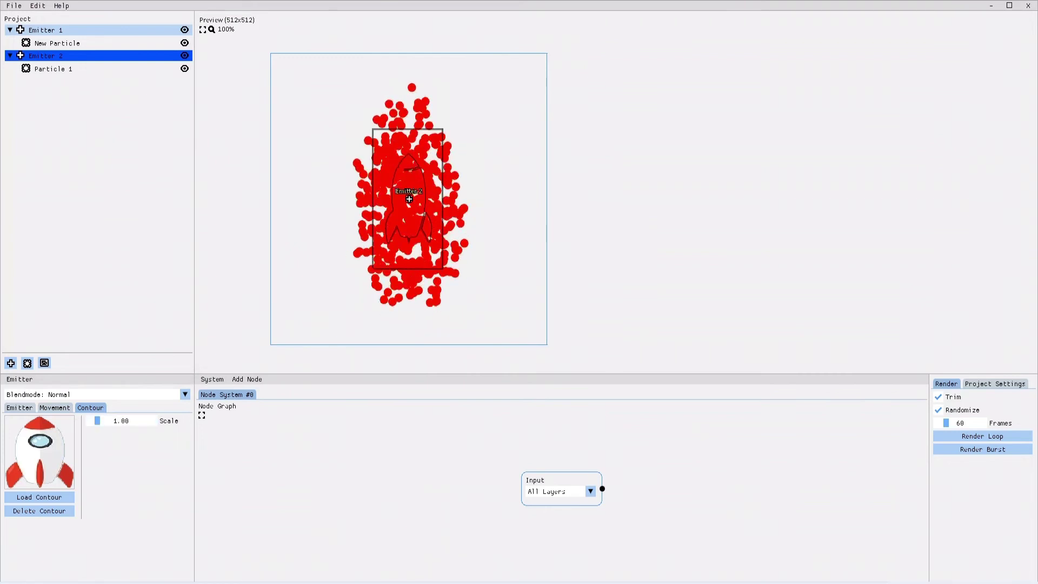
Delete the contour of Emitter 2 and set the maximum life of its Particle 1 to 121.
left_click(40, 510)
left_click(19, 407)
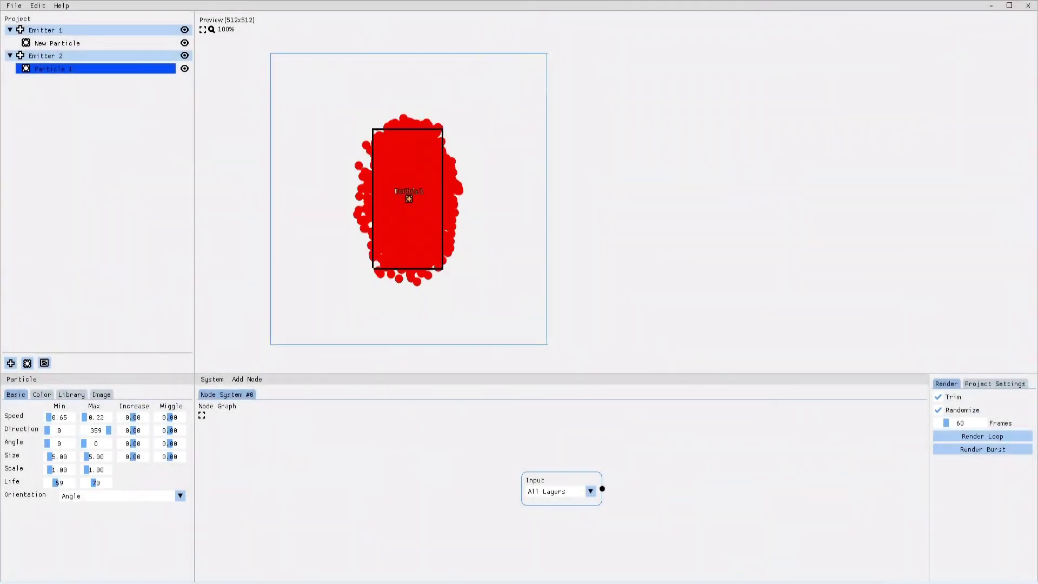
left_click_drag(94, 483, 101, 482)
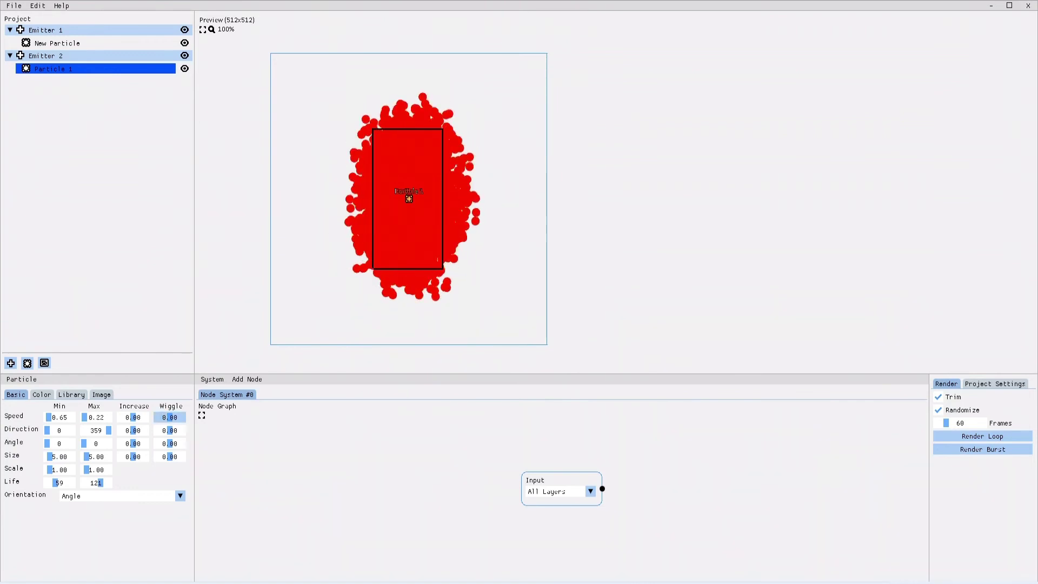
Try wiggle on Particle 1 with direction 90 and 66.52, size 9.57 and speed 13.91, and reset all three to 0.
left_click_drag(171, 430, 184, 431)
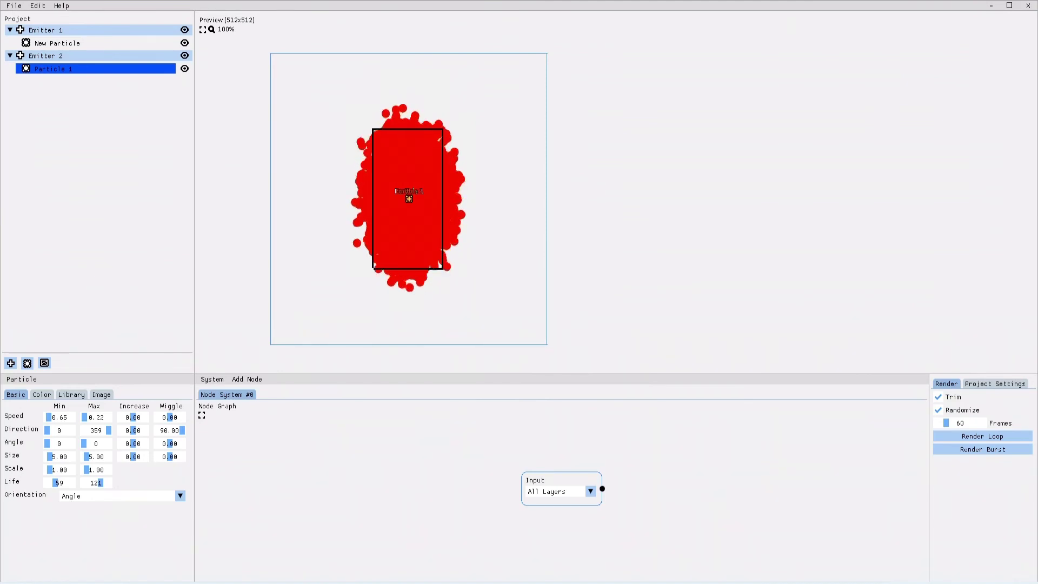
right_click(181, 430)
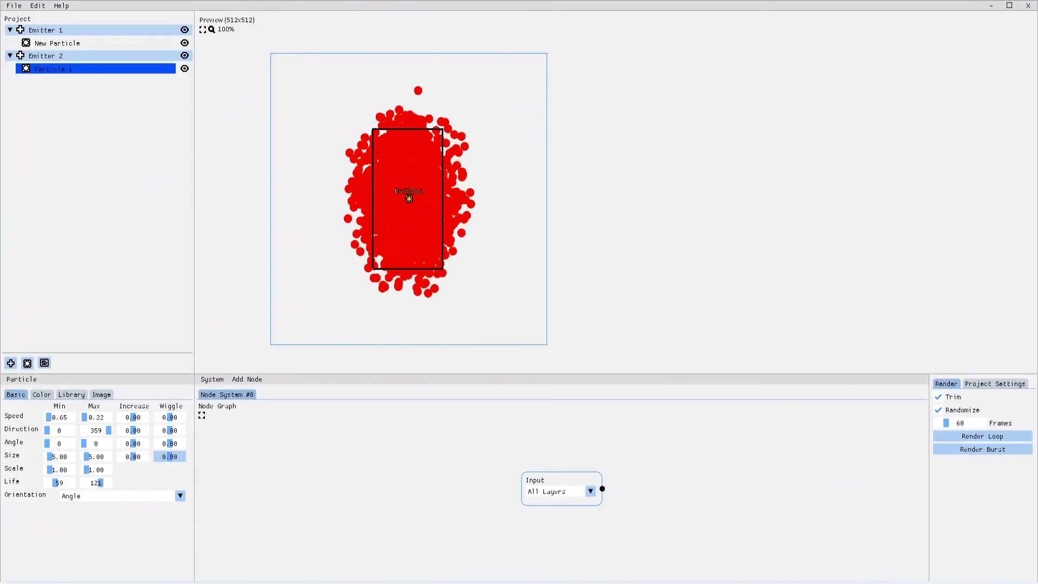
left_click(175, 457)
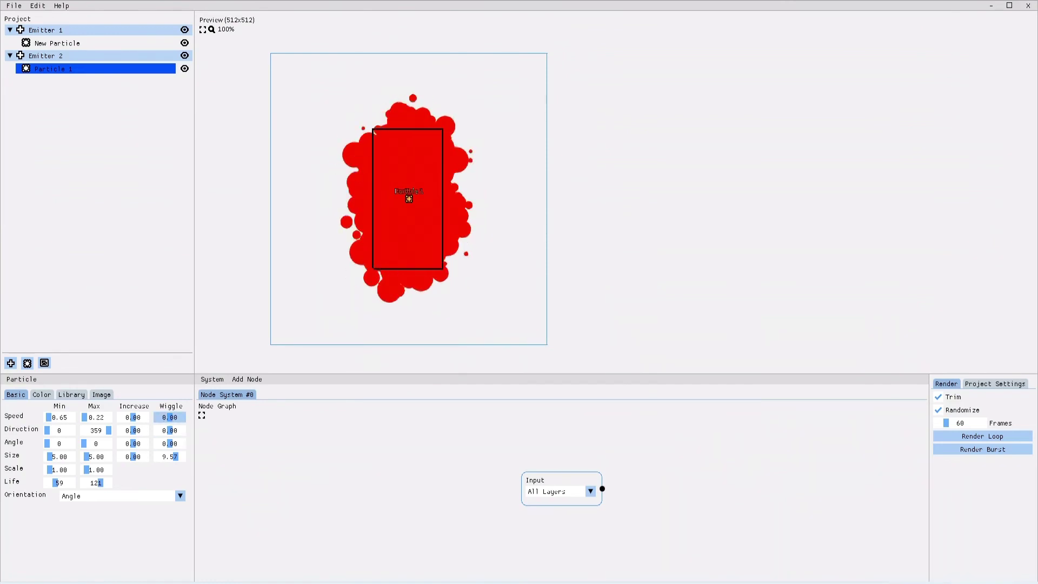
left_click_drag(170, 417, 179, 431)
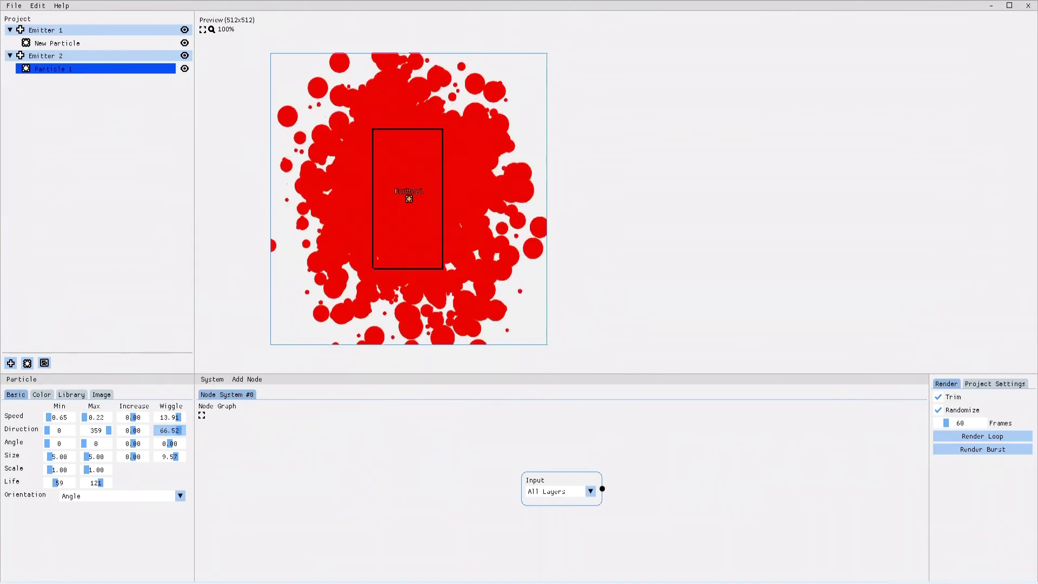
right_click(177, 430)
right_click(177, 417)
right_click(175, 456)
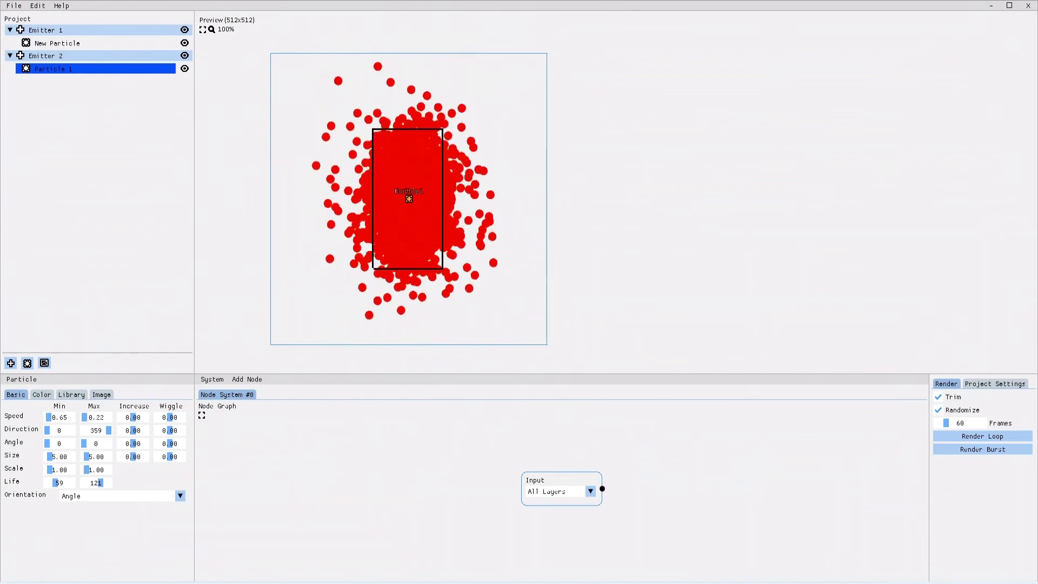
Set Particle 1's birth color to yellow and its death color to green.
left_click(42, 394)
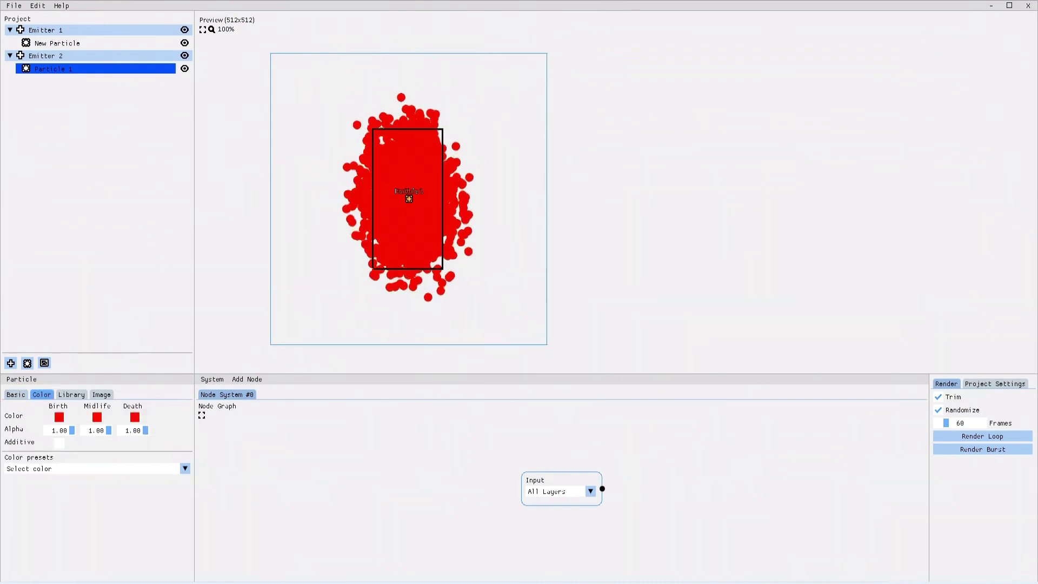
left_click(59, 416)
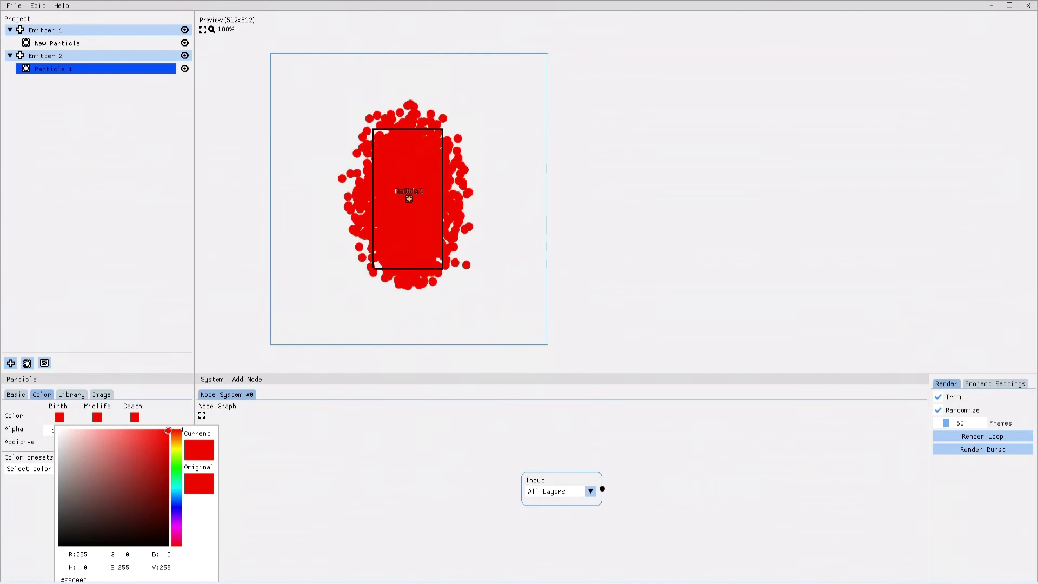
left_click(177, 449)
left_click(136, 416)
left_click(135, 417)
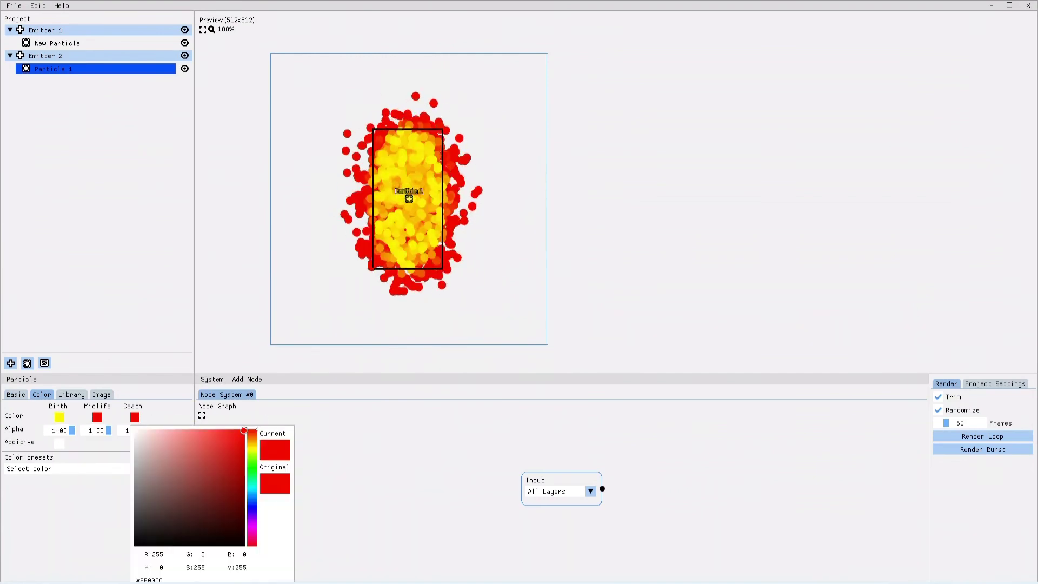
left_click(252, 472)
left_click(103, 503)
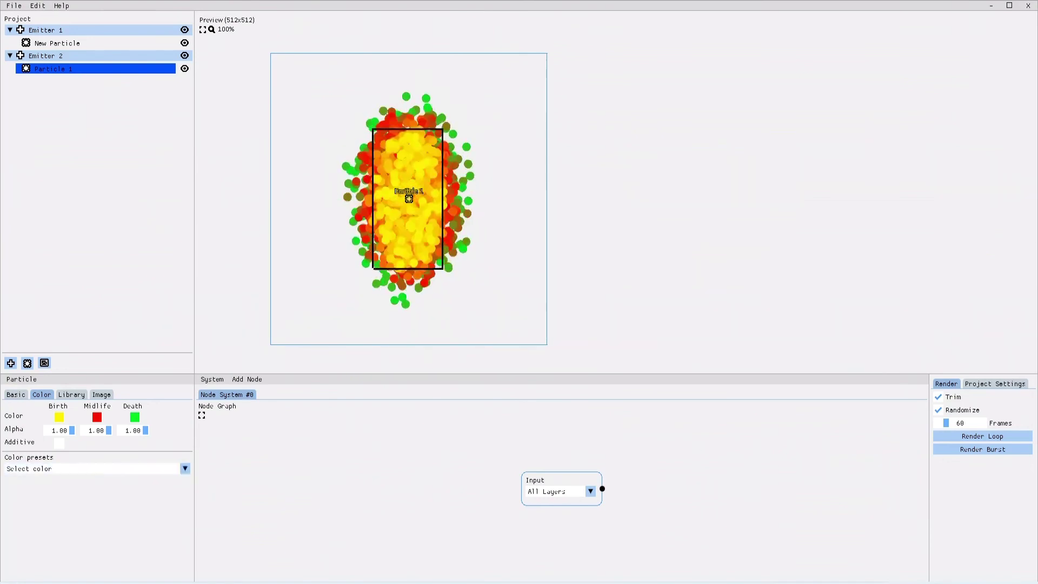
Try the fire color preset on Particle 1, followed by the magic2 preset.
left_click(97, 468)
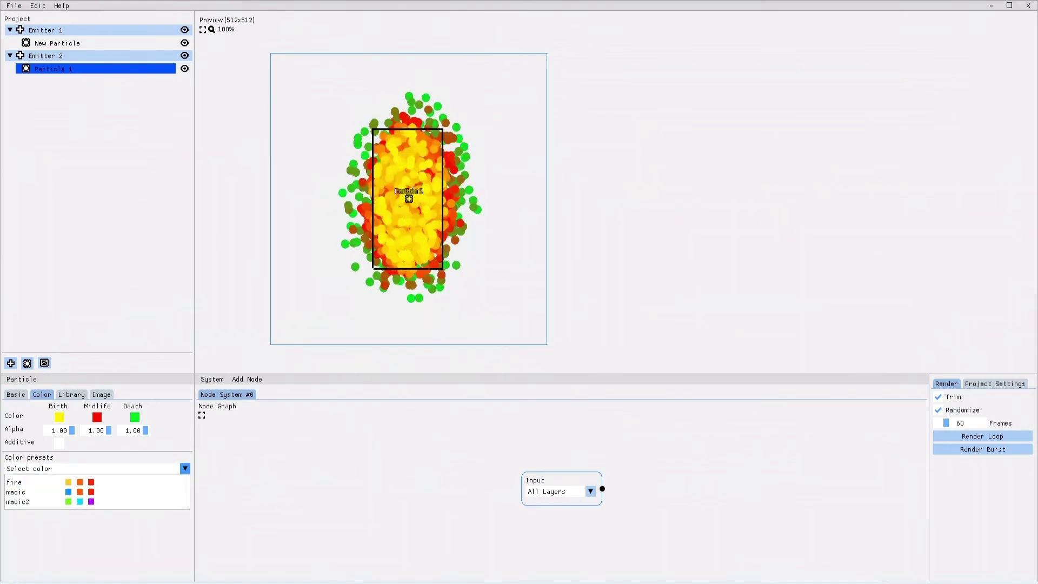
left_click(22, 481)
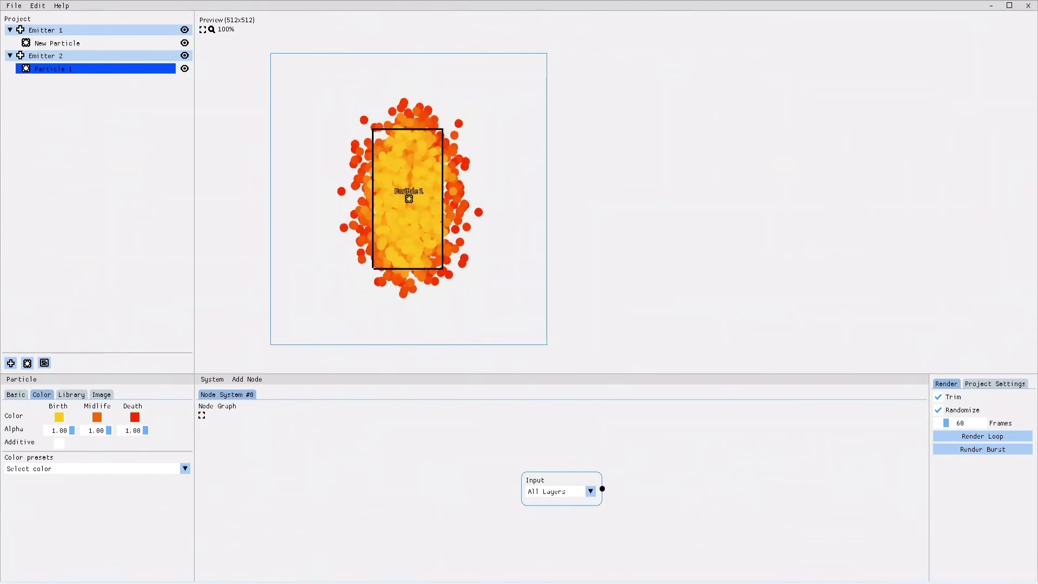
left_click(98, 468)
left_click(21, 508)
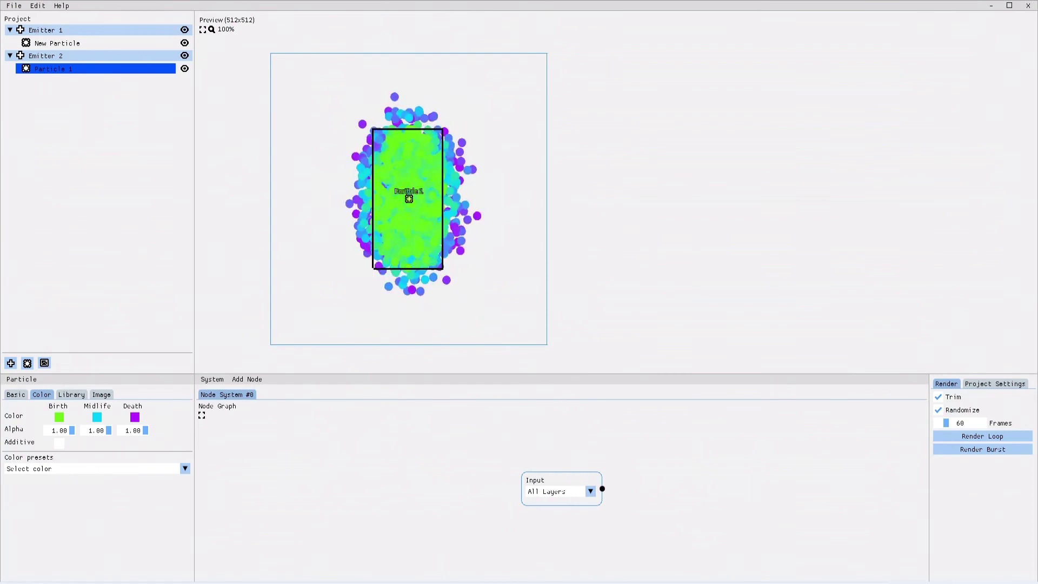
Give Particle 1 a splatter shape from the 02_Basic\Blood library category.
left_click(71, 395)
left_click(96, 407)
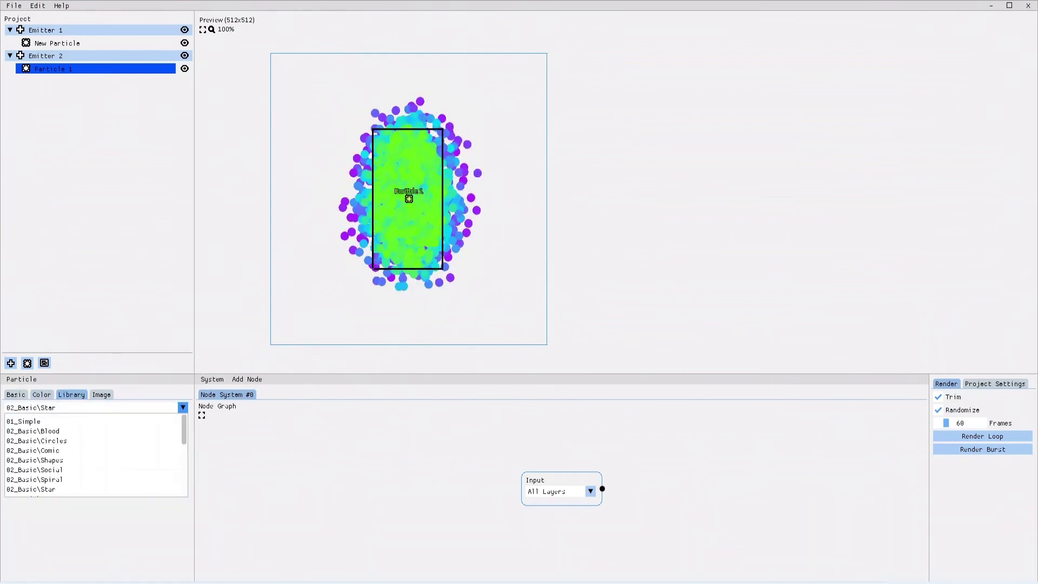
left_click(33, 430)
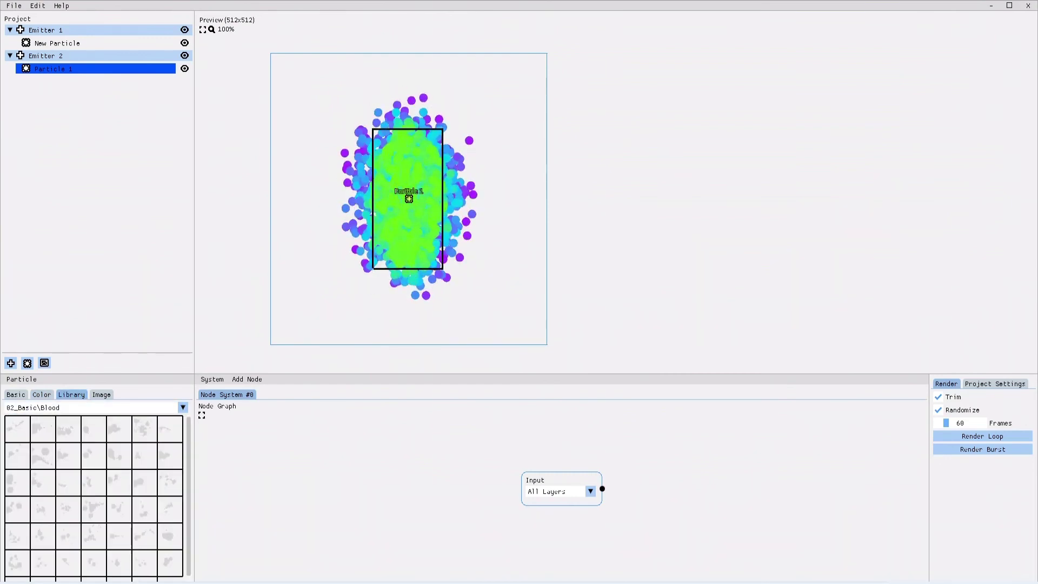
left_click(92, 407)
scroll(81, 448, "down", 5)
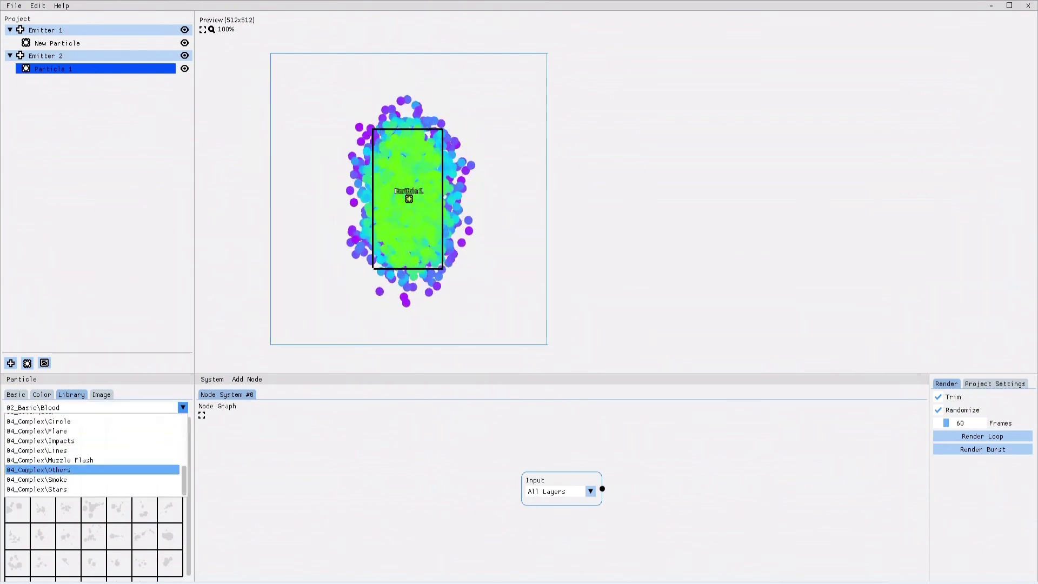
left_click(92, 508)
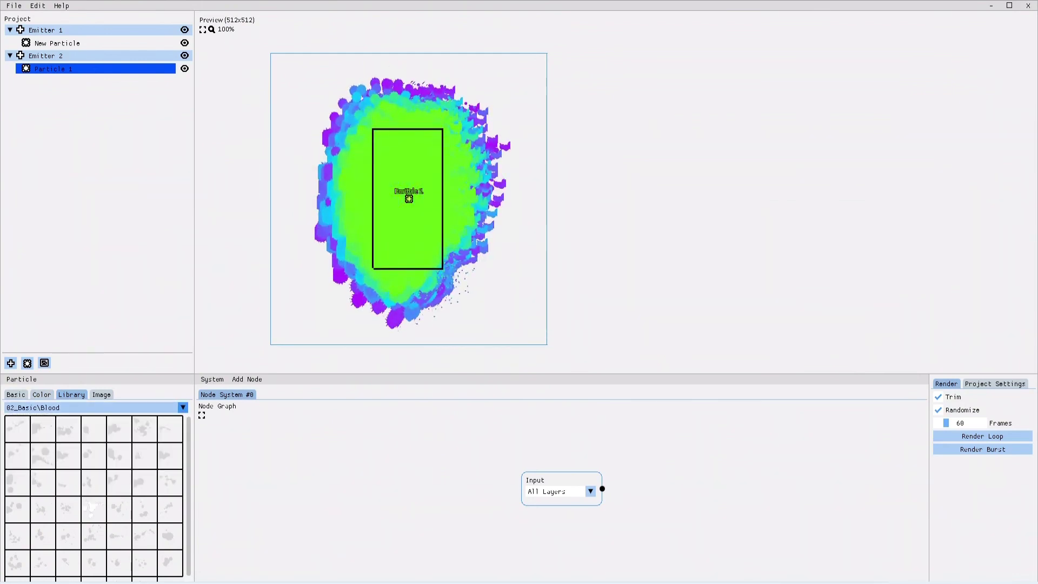
Replace Particle 1's shape with a five-pointed star from the 02_Basic\Star library category.
left_click(92, 408)
scroll(92, 453, "down", 2)
scroll(92, 454, "up", 4)
left_click(91, 454)
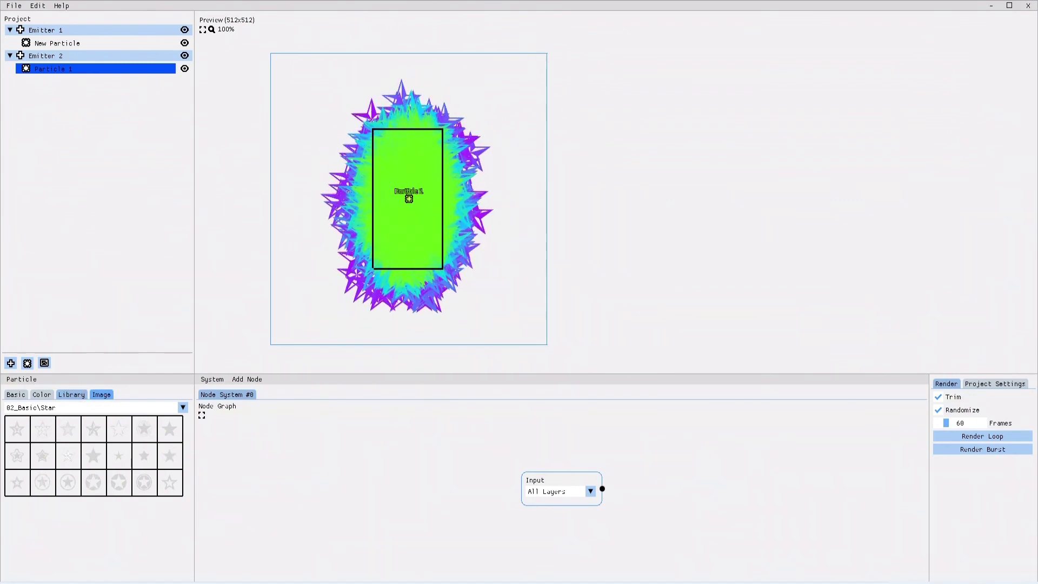
Load the rocket image from the material folder as the custom image of Particle 1.
left_click(101, 394)
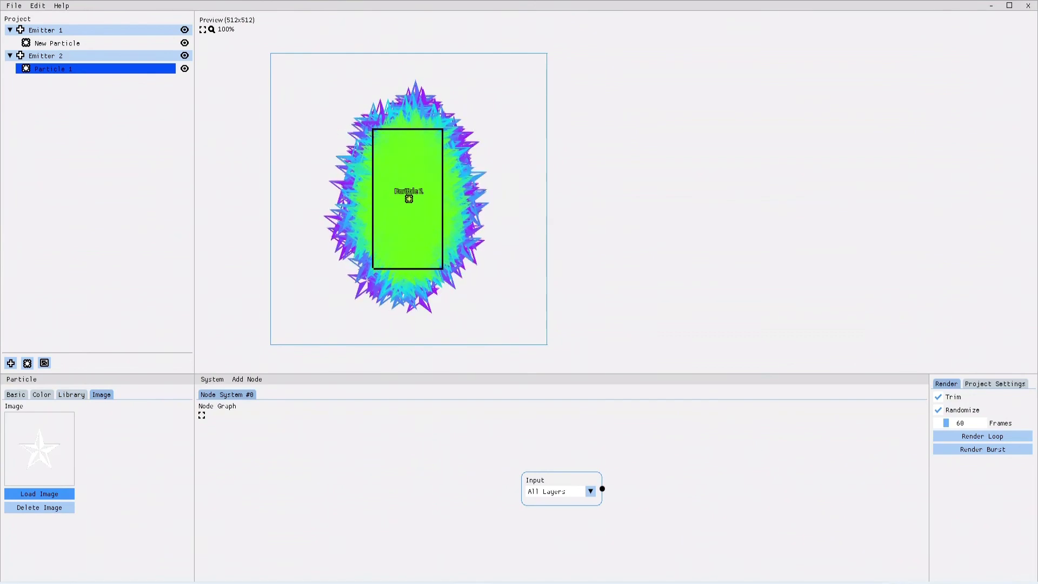
left_click(39, 494)
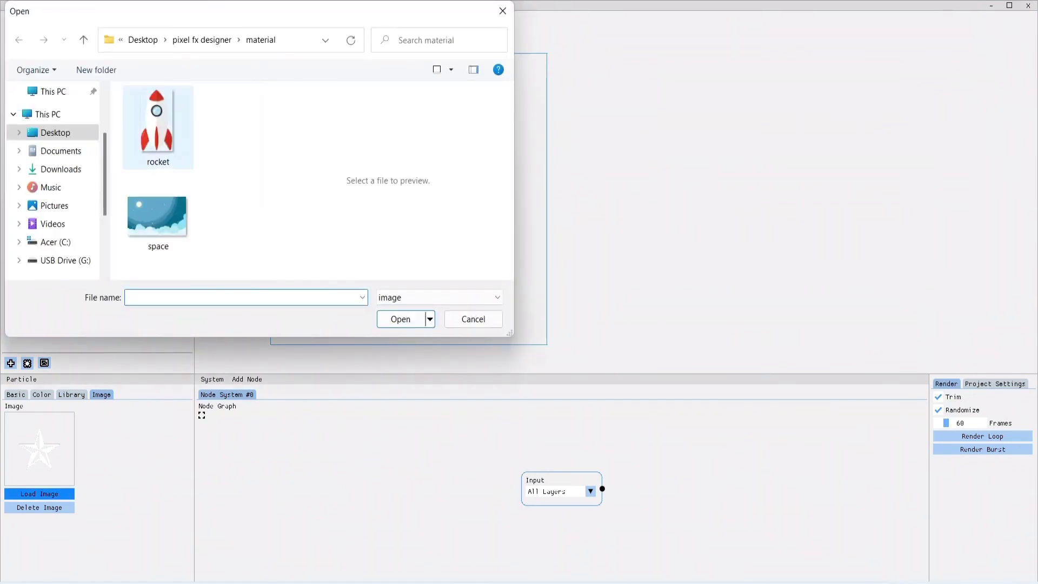
double_click(158, 127)
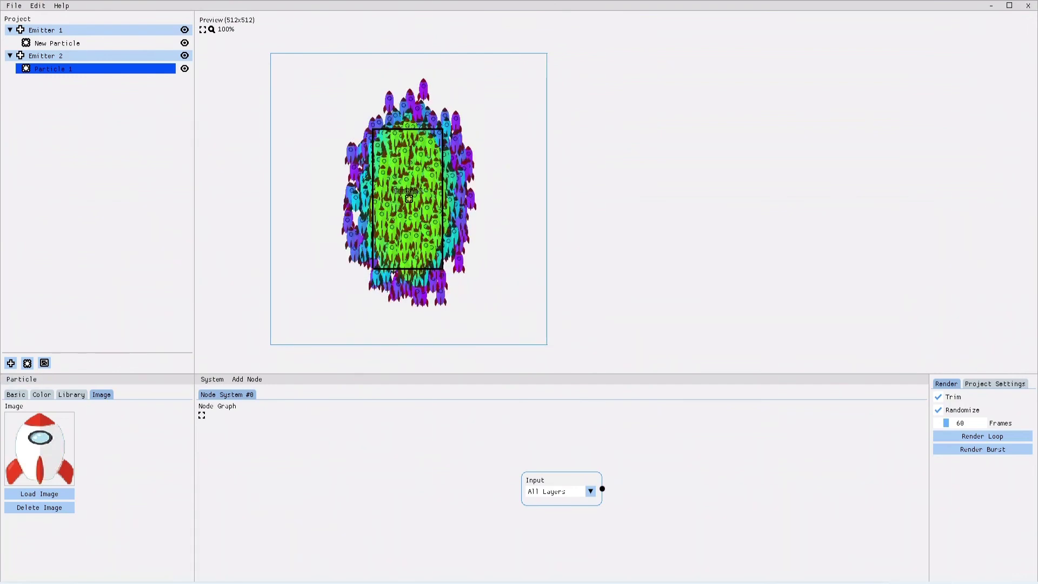
Set the birth, midlife and death colors of Particle 1 to white.
left_click(42, 394)
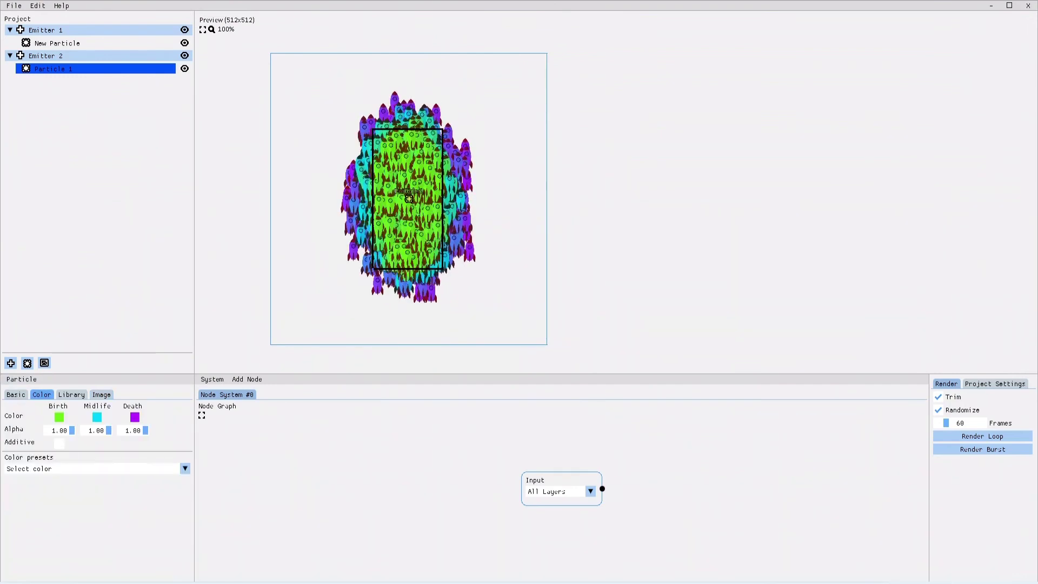
left_click(59, 416)
left_click(60, 430)
left_click(97, 417)
left_click(97, 416)
left_click(214, 507)
left_click(97, 430)
left_click(135, 417)
left_click(134, 417)
left_click(135, 430)
left_click(252, 507)
Try additive blending on Particle 1 and switch it off again.
left_click(60, 443)
left_click(60, 443)
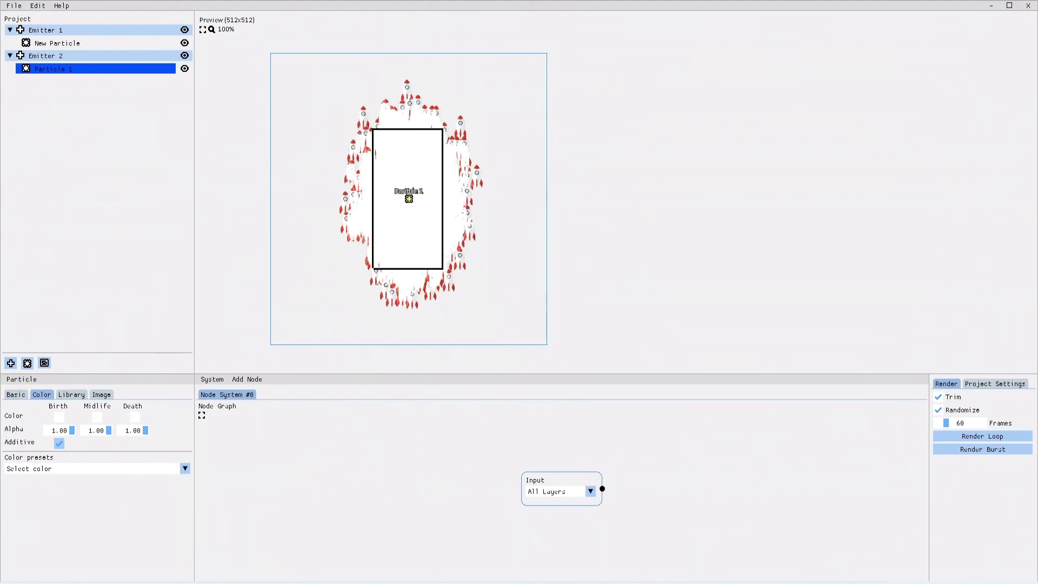
left_click(59, 443)
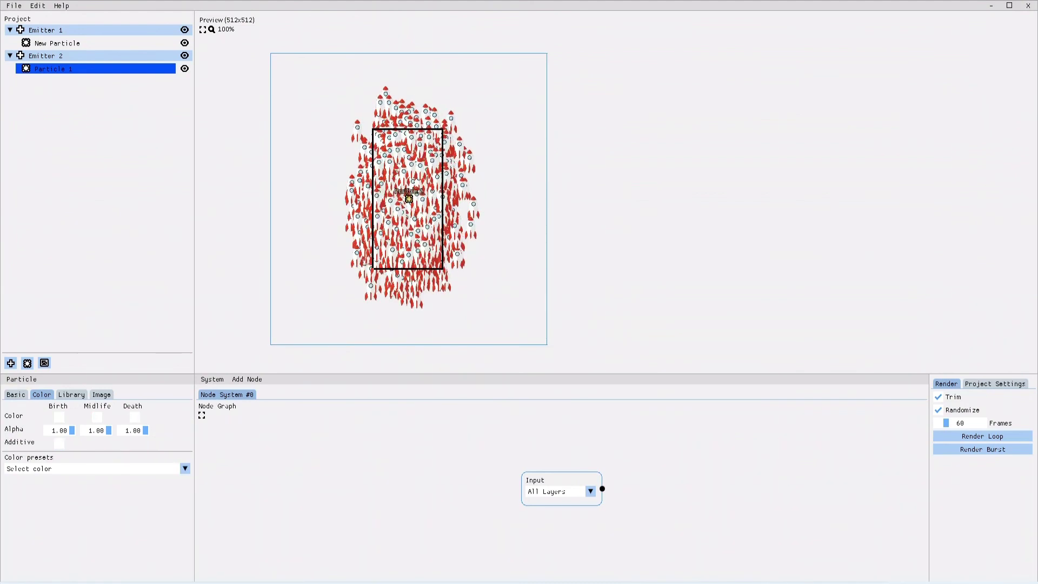
Set the project scale to 3.
left_click(994, 384)
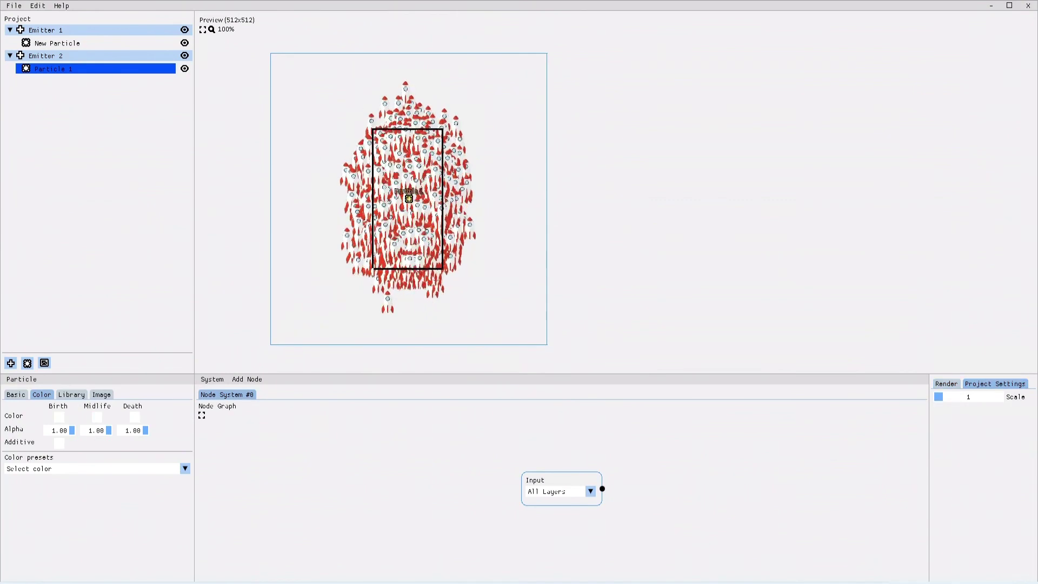
left_click(956, 396)
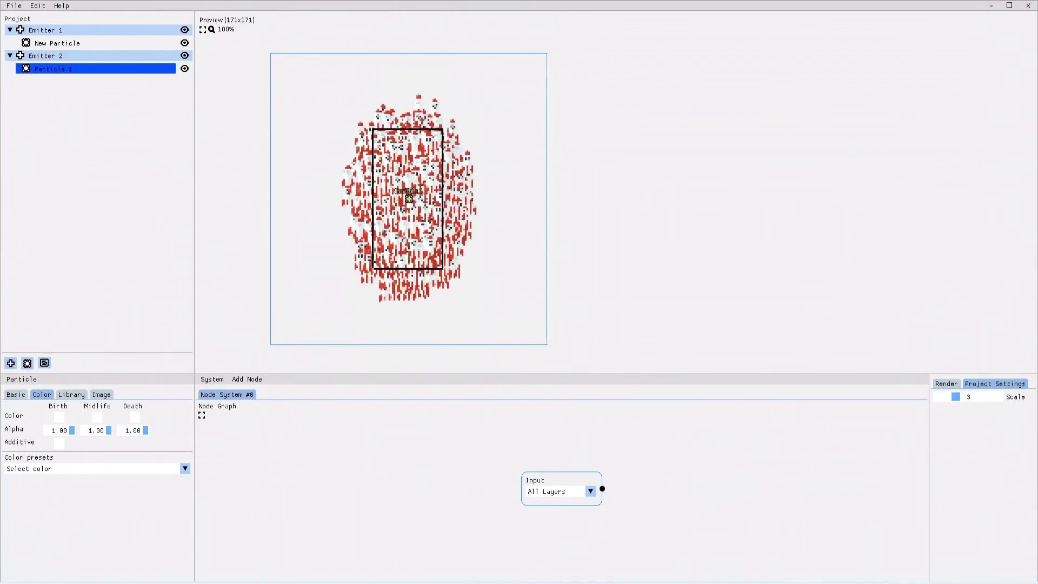